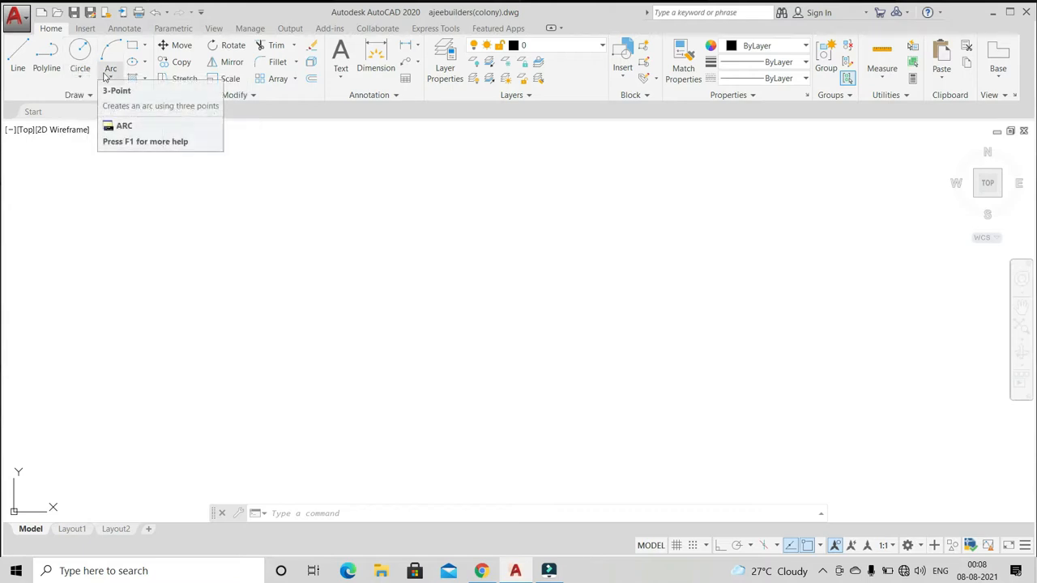
# With Ortho mode on, draw a horizontal line 20' long using the Line command.
pyautogui.click(106, 75)
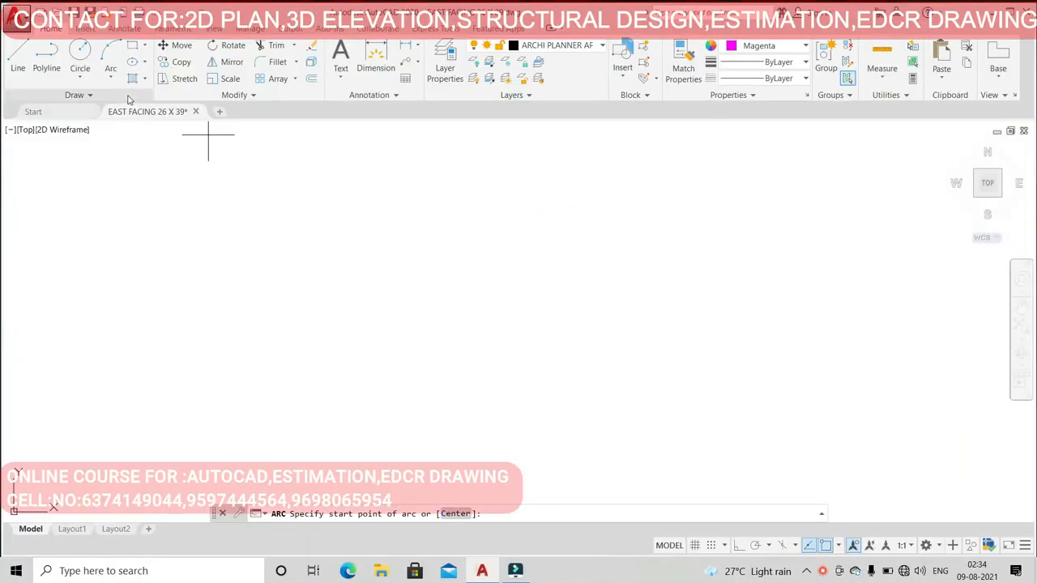
pyautogui.click(19, 69)
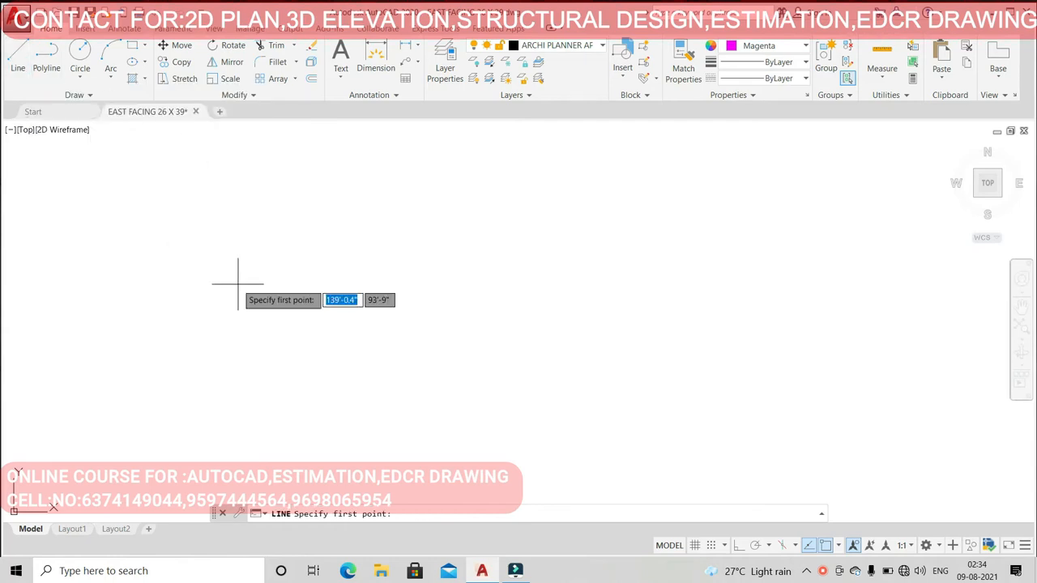
pyautogui.click(252, 321)
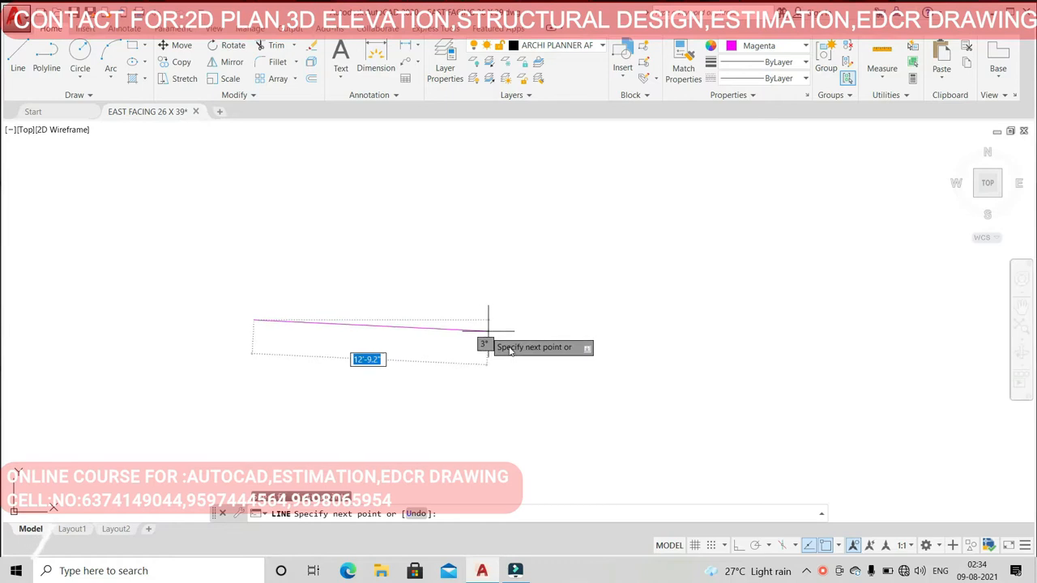
pyautogui.click(740, 546)
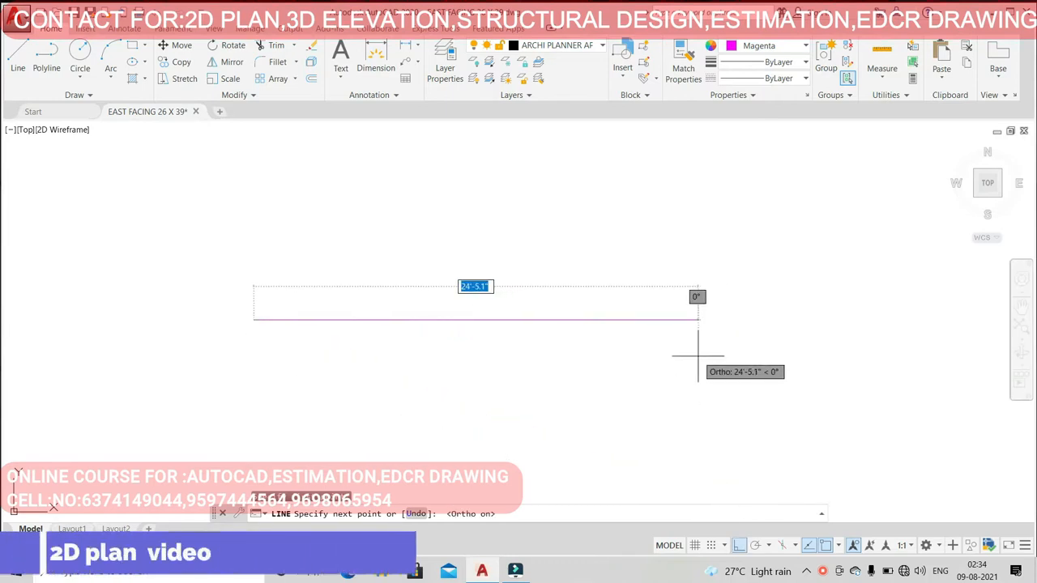
pyautogui.write('20')
pyautogui.press('Return')
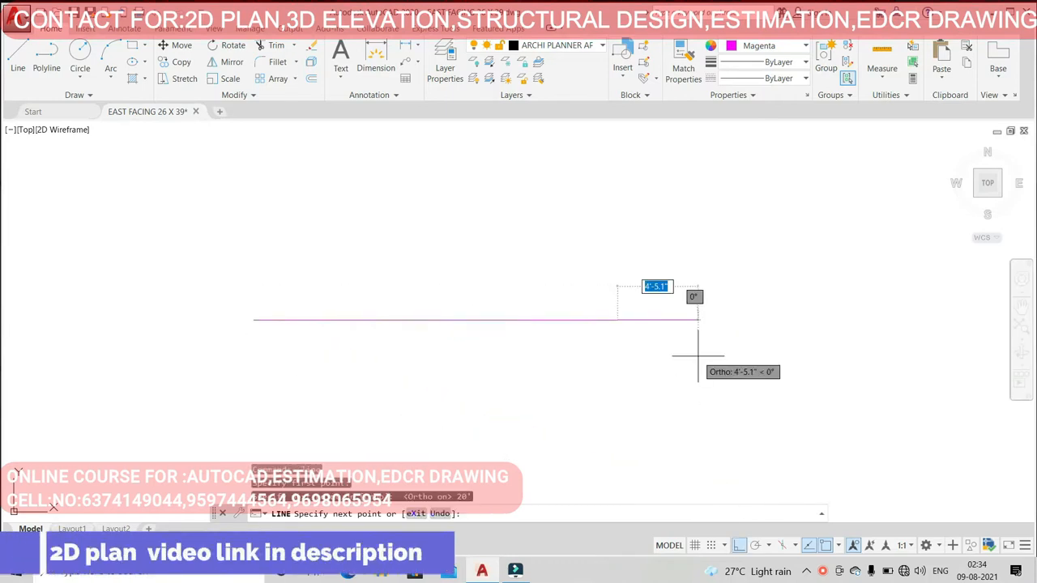
pyautogui.rightClick(697, 357)
pyautogui.click(717, 374)
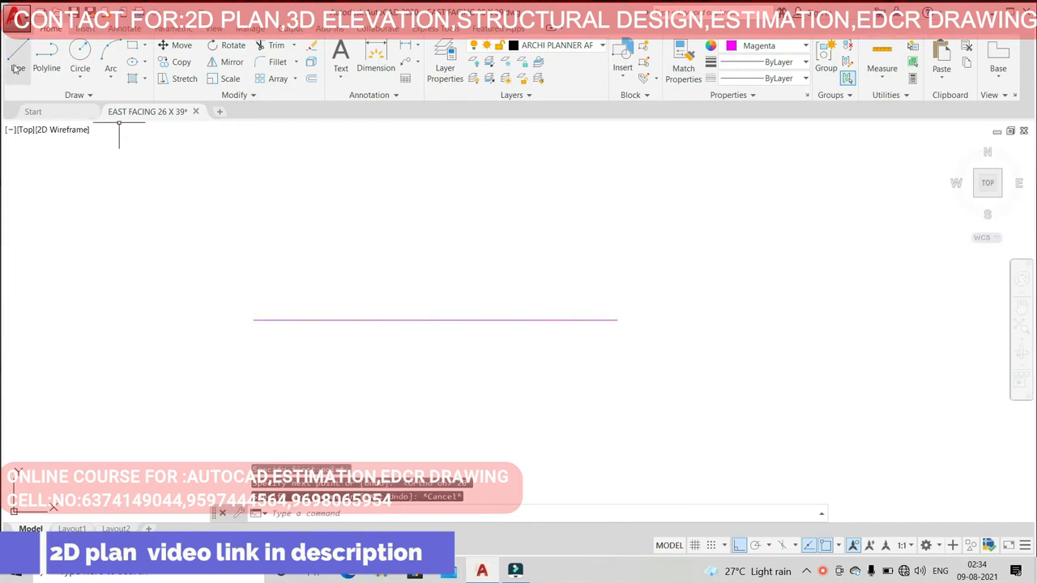
# Draw a 10' line vertically upward from the midpoint of the horizontal line.
pyautogui.click(435, 320)
pyautogui.write('1')
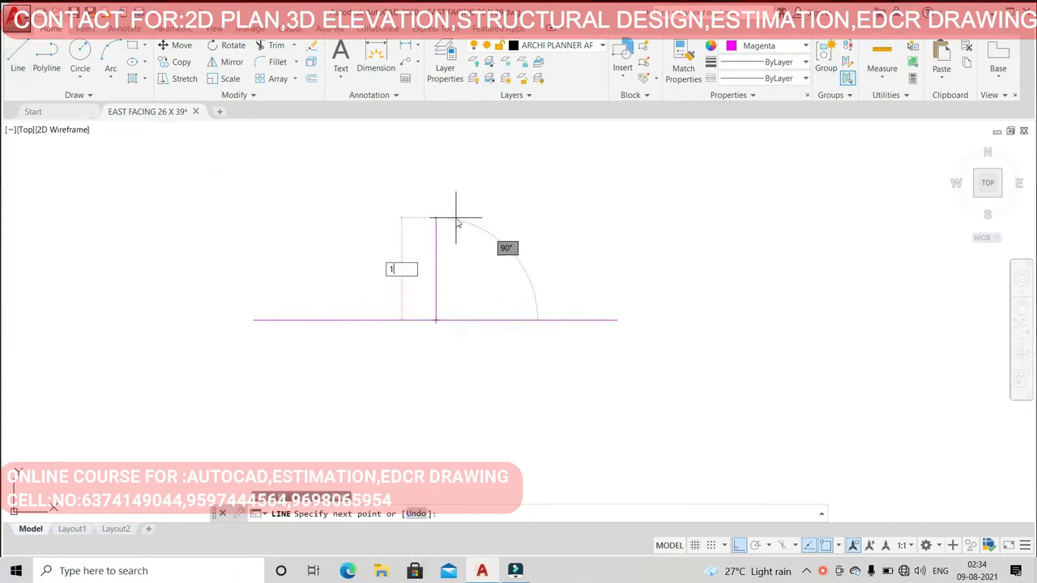
pyautogui.write("0'")
pyautogui.press('Return')
pyautogui.rightClick(461, 216)
pyautogui.click(486, 238)
pyautogui.moveTo(473, 234); pyautogui.dragTo(479, 313, button='middle')
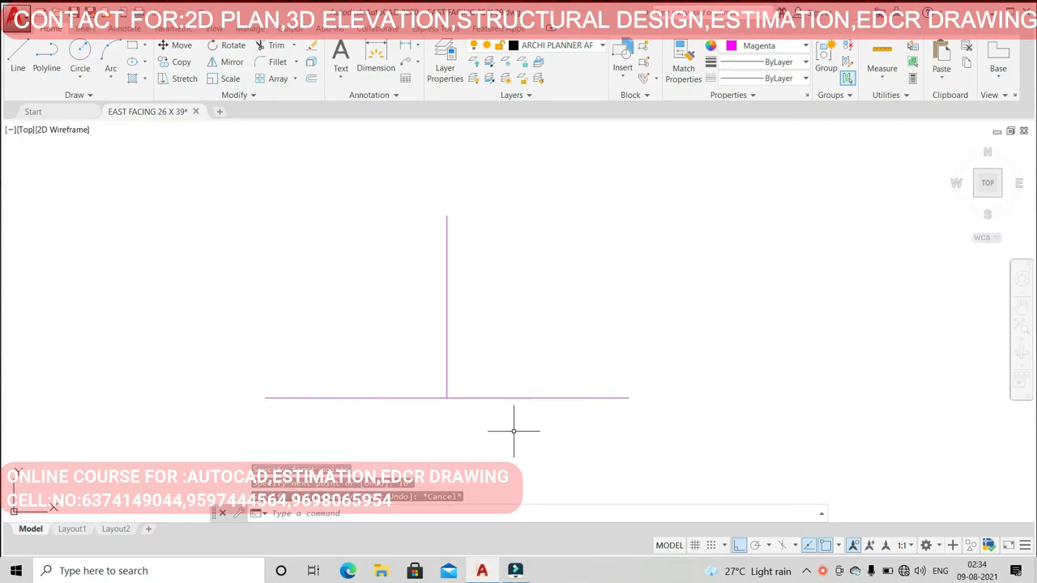
# Turn Ortho off and draw a 3-Point arc from the horizontal line's left end through the vertical line's upper end to the right end.
pyautogui.click(113, 77)
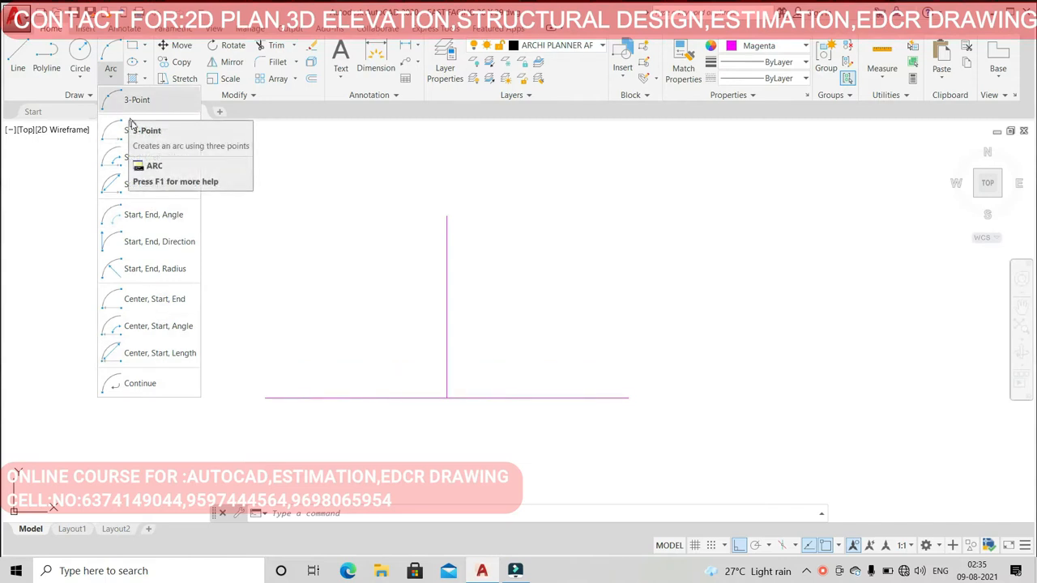
pyautogui.click(731, 547)
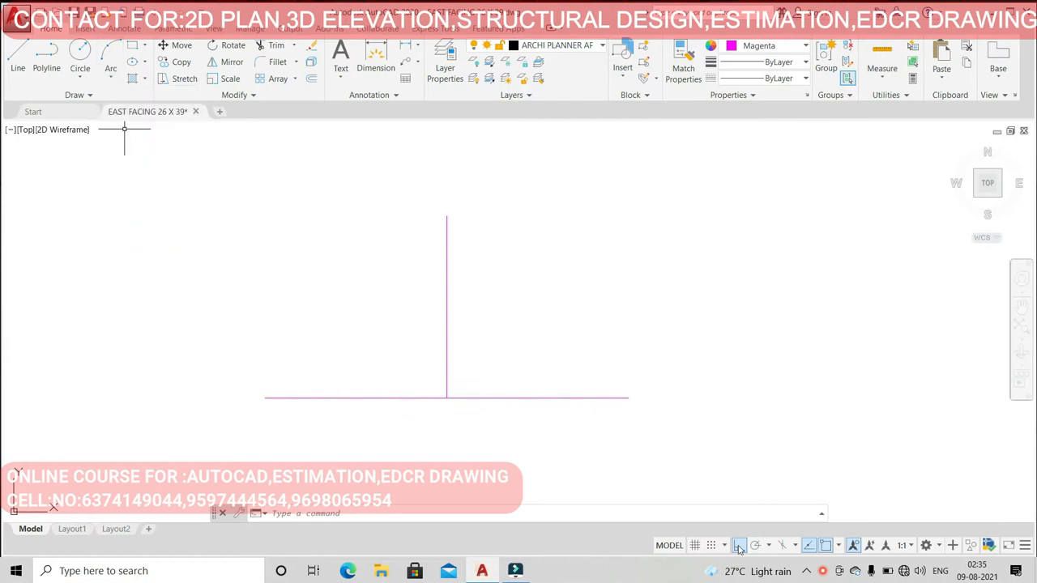
pyautogui.click(107, 54)
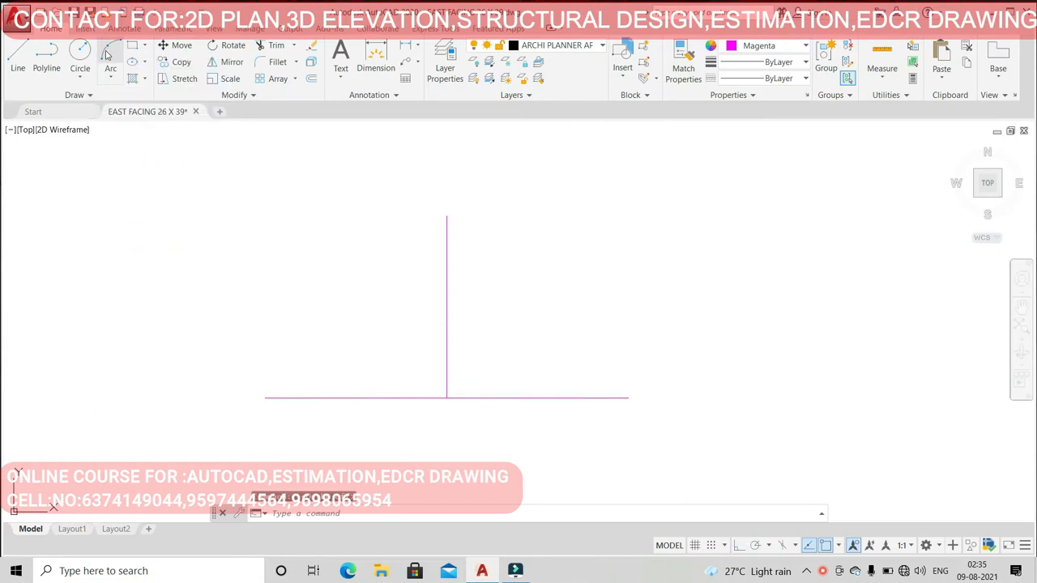
pyautogui.click(265, 397)
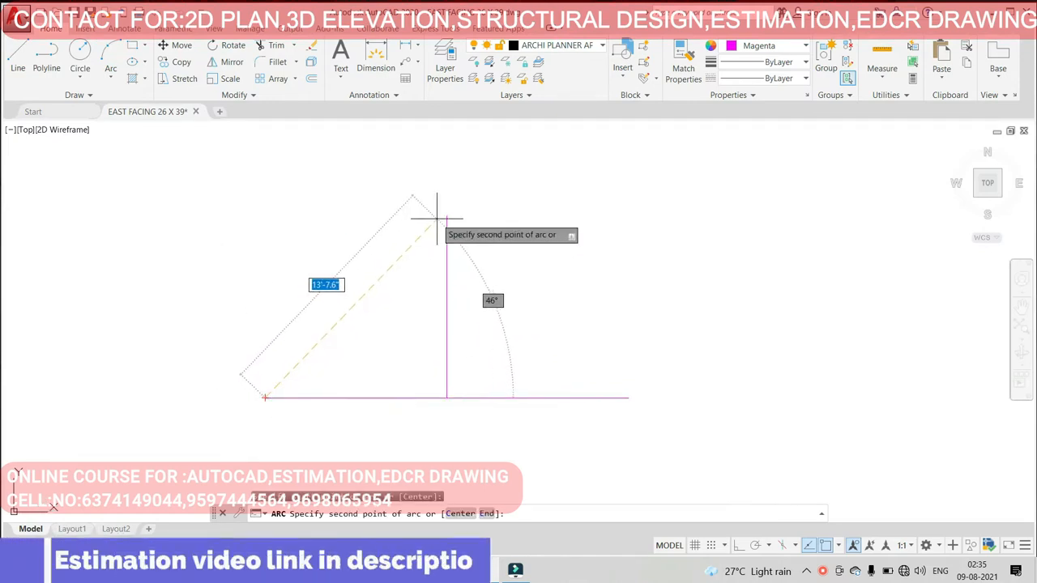
pyautogui.click(446, 215)
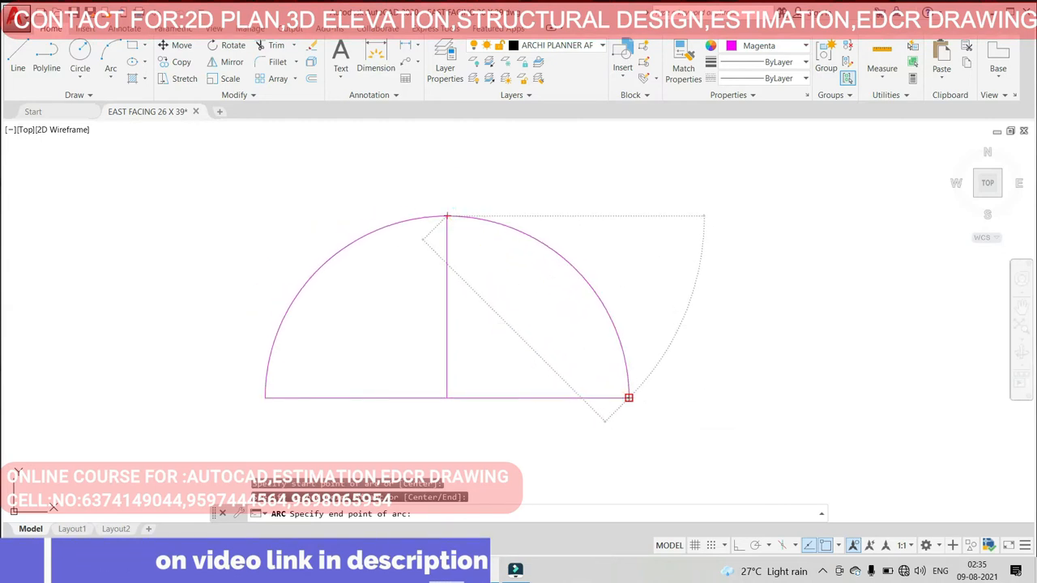
pyautogui.click(628, 397)
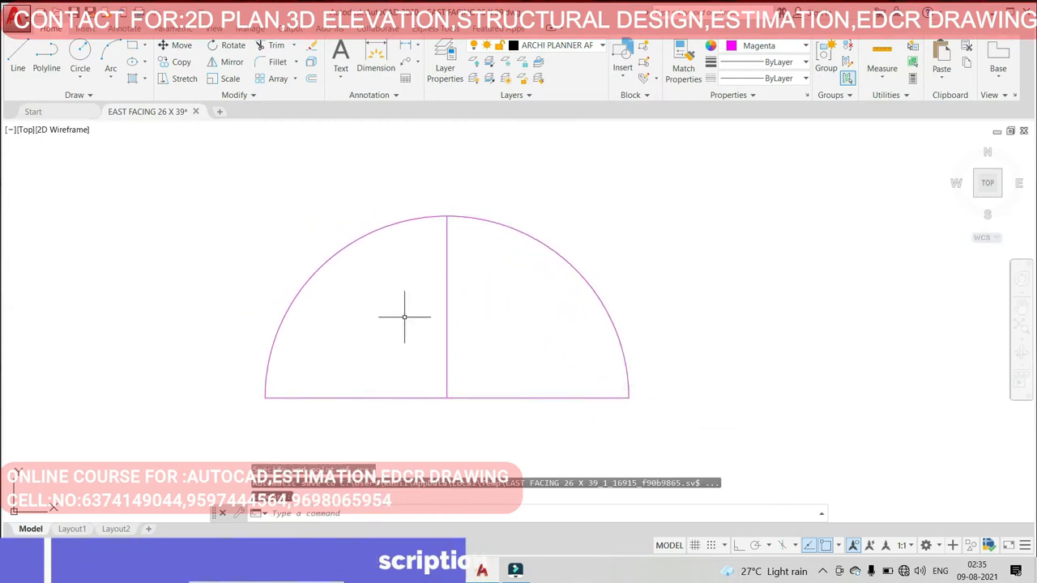
# Delete the three-point arc over the two lines.
pyautogui.click(343, 288)
pyautogui.click(301, 243)
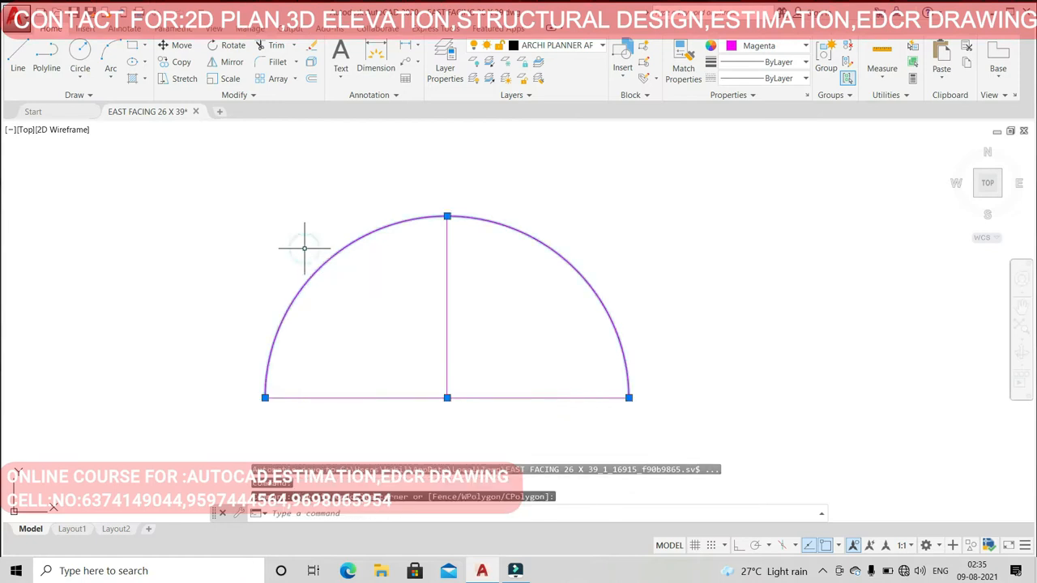
pyautogui.press('Delete')
# Redraw the 3-Point arc through the horizontal line's left end, the vertical line's upper end and the horizontal line's right end.
pyautogui.click(110, 52)
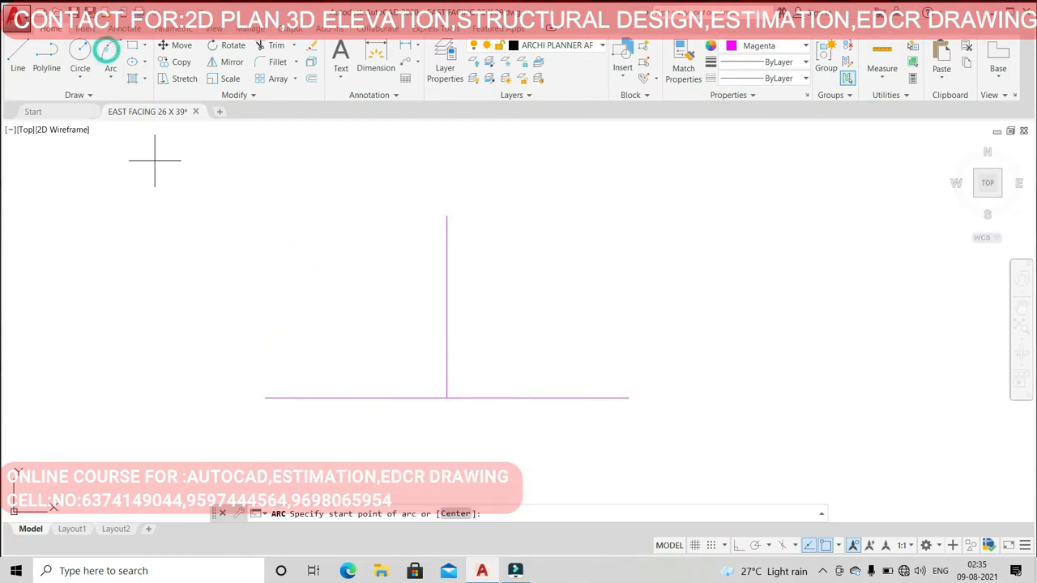
pyautogui.click(265, 397)
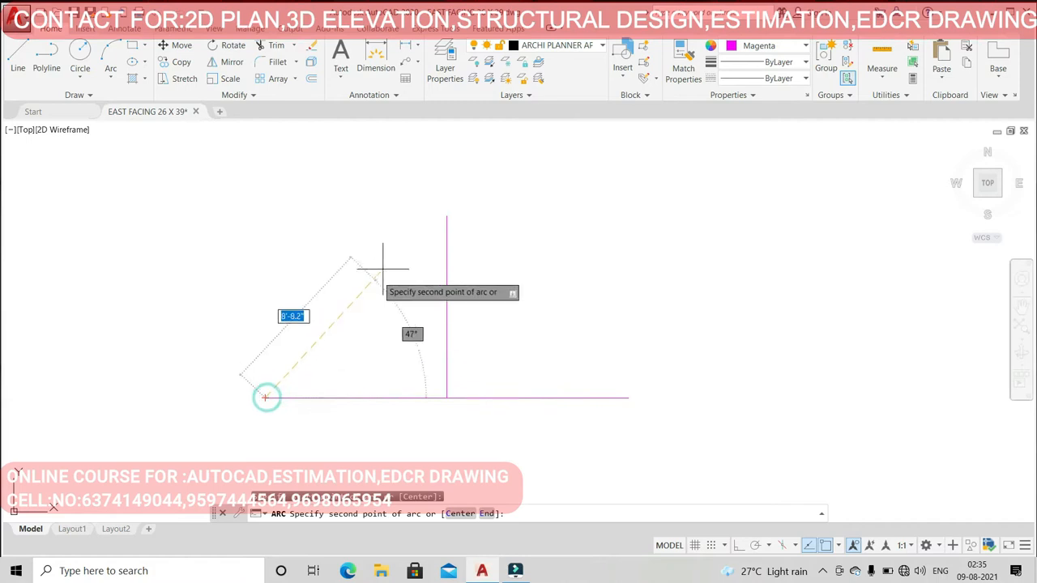
pyautogui.click(446, 215)
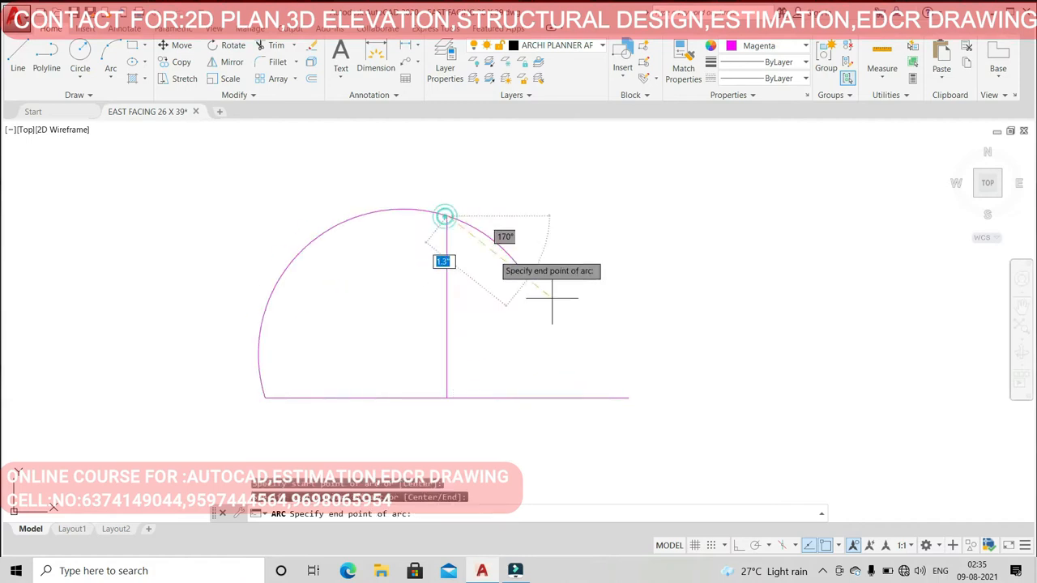
pyautogui.click(629, 397)
# Delete the redrawn three-point arc, keeping both construction lines.
pyautogui.click(628, 344)
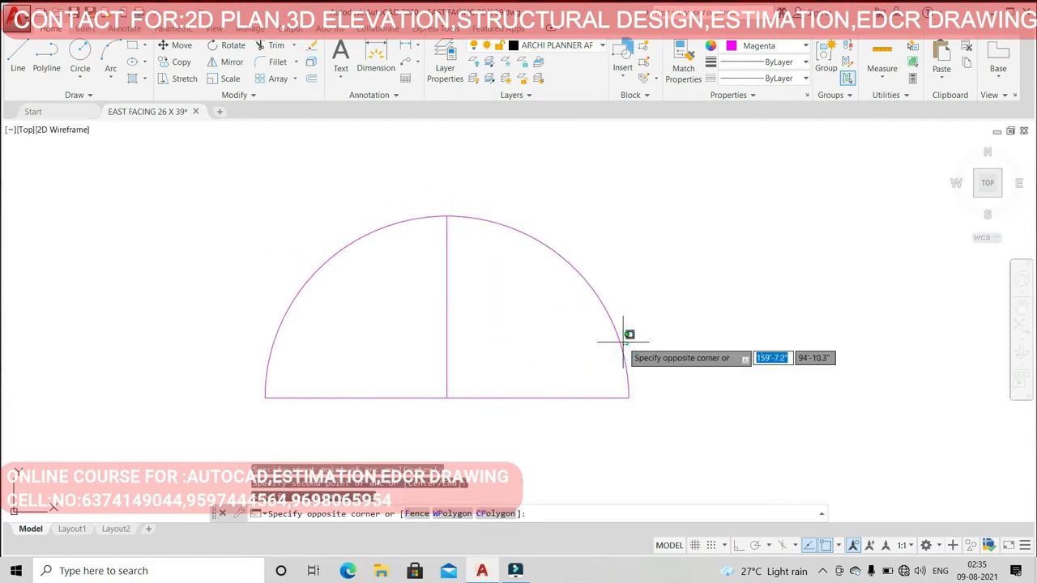
pyautogui.click(613, 335)
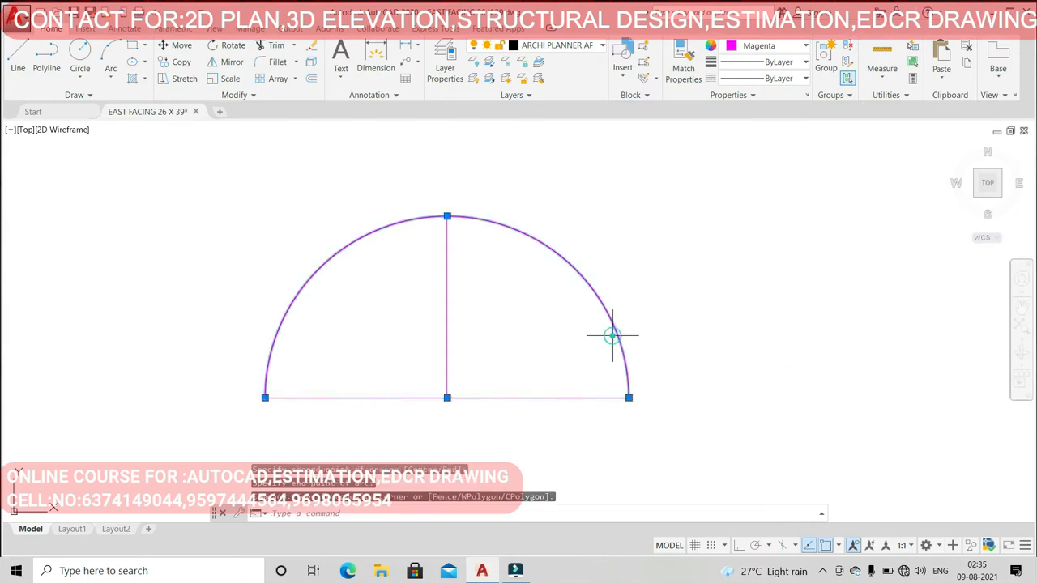
pyautogui.press('Delete')
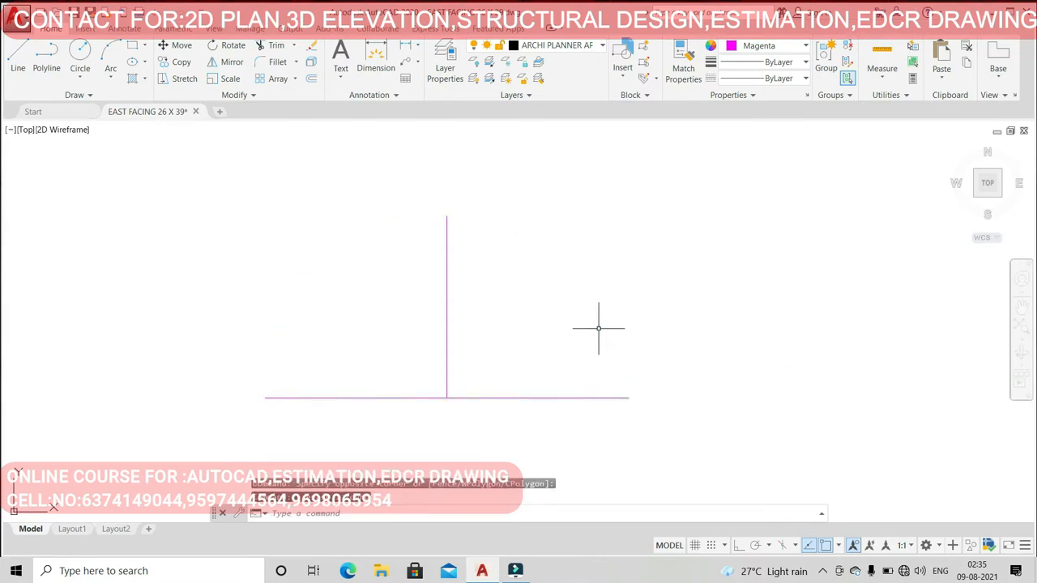
# Draw a Start, Center, End arc from the horizontal line's right end, centred on its midpoint and ending at its left end.
pyautogui.click(112, 78)
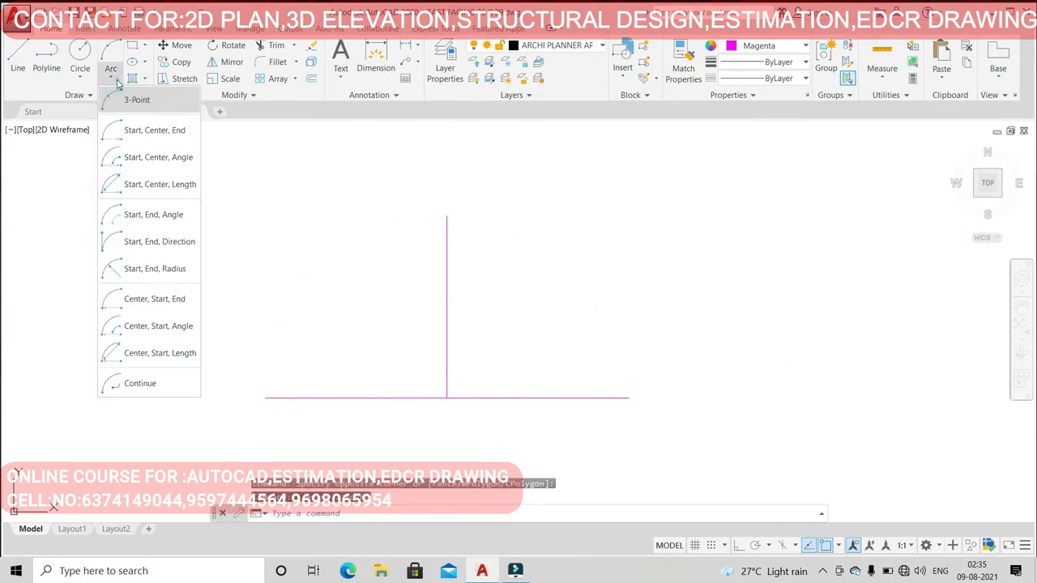
pyautogui.click(126, 132)
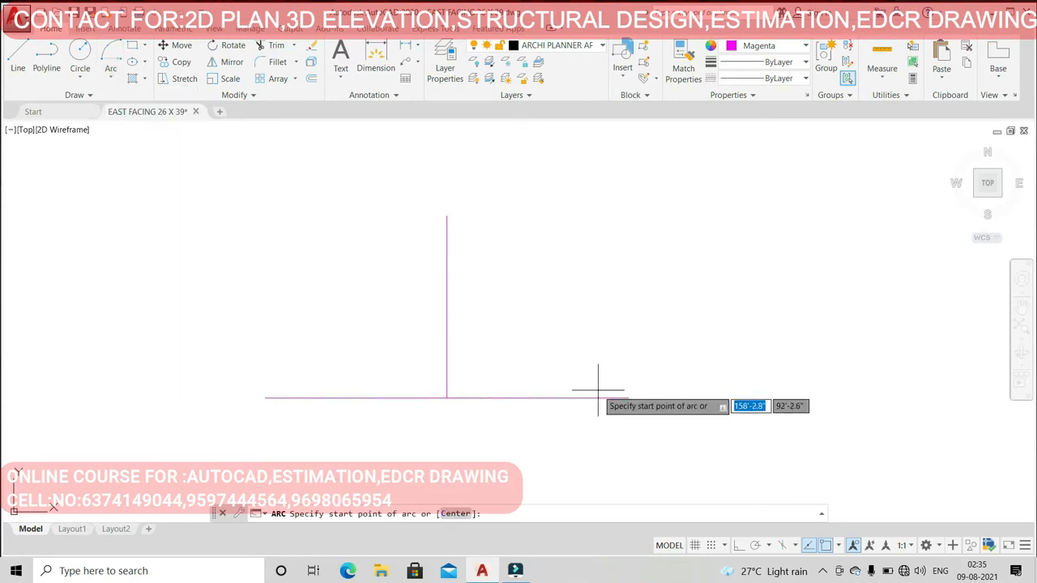
pyautogui.click(628, 397)
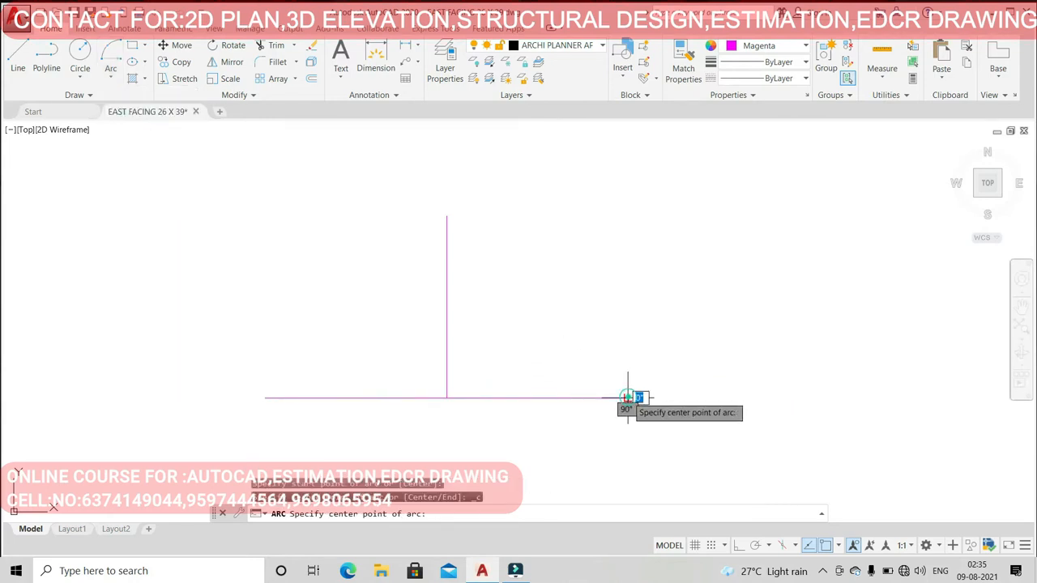
pyautogui.click(447, 398)
pyautogui.click(266, 398)
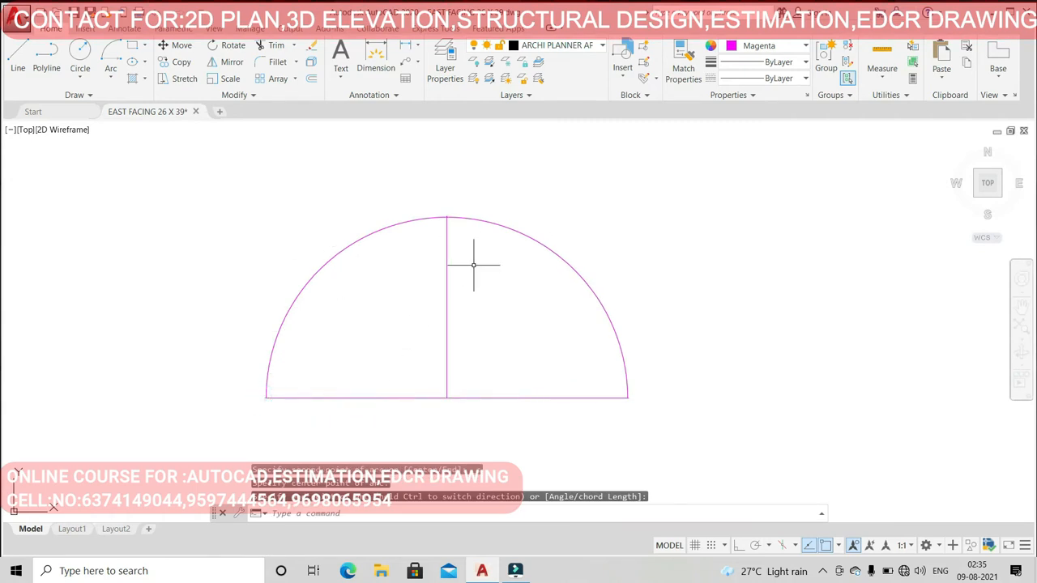
# Delete the Start, Center, End arc.
pyautogui.click(384, 270)
pyautogui.click(346, 214)
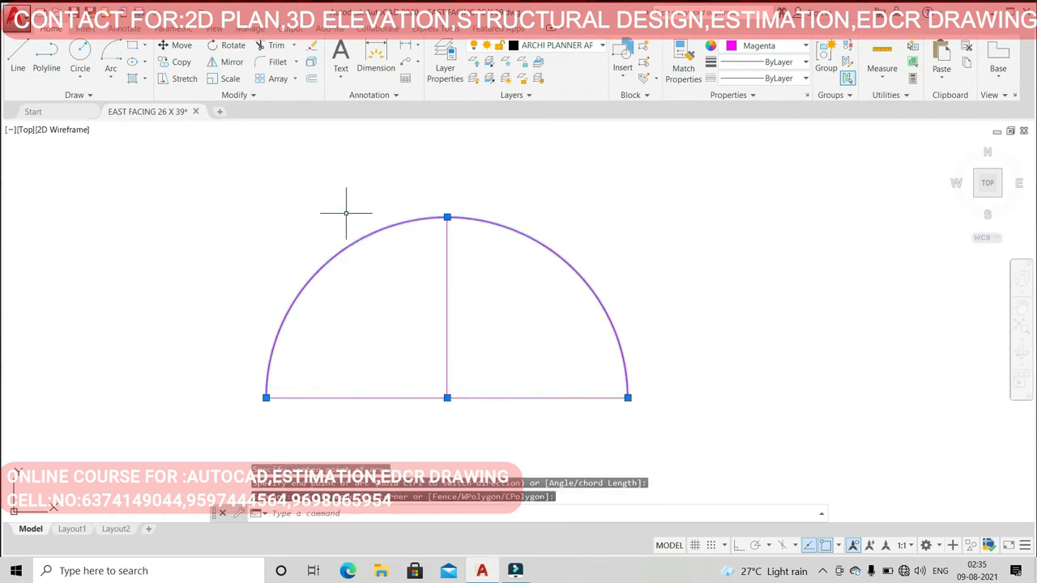
pyautogui.press('Delete')
# Draw a Start, Center, Angle arc of 270° from the horizontal line's right end about its midpoint, and delete it.
pyautogui.click(112, 77)
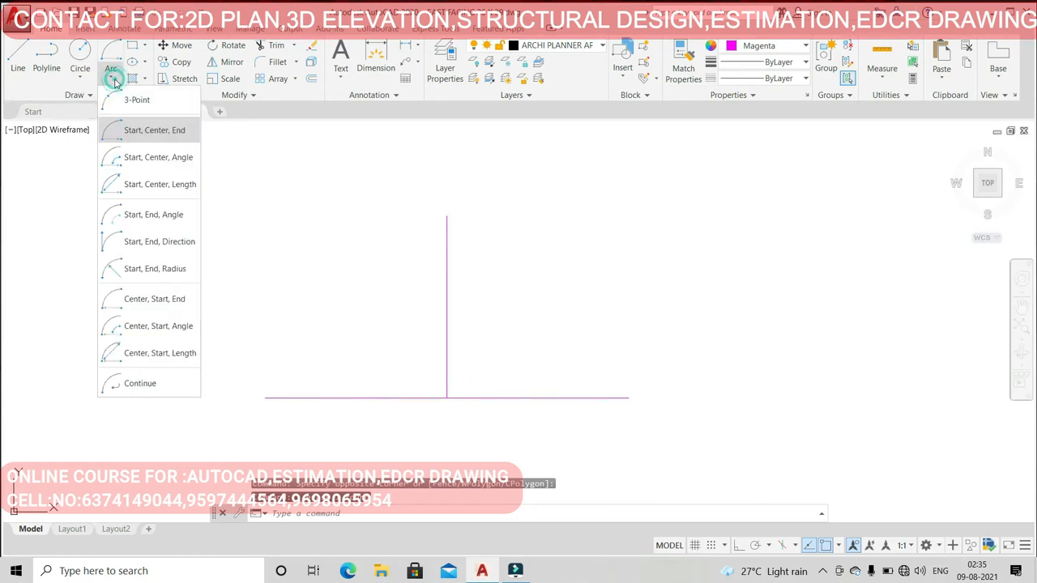
pyautogui.click(145, 156)
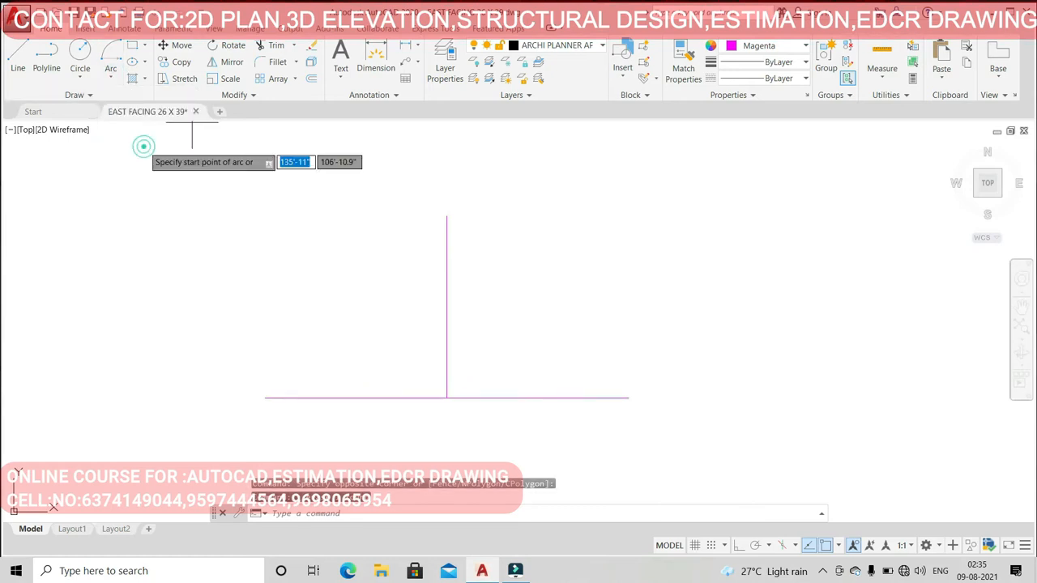
pyautogui.click(628, 398)
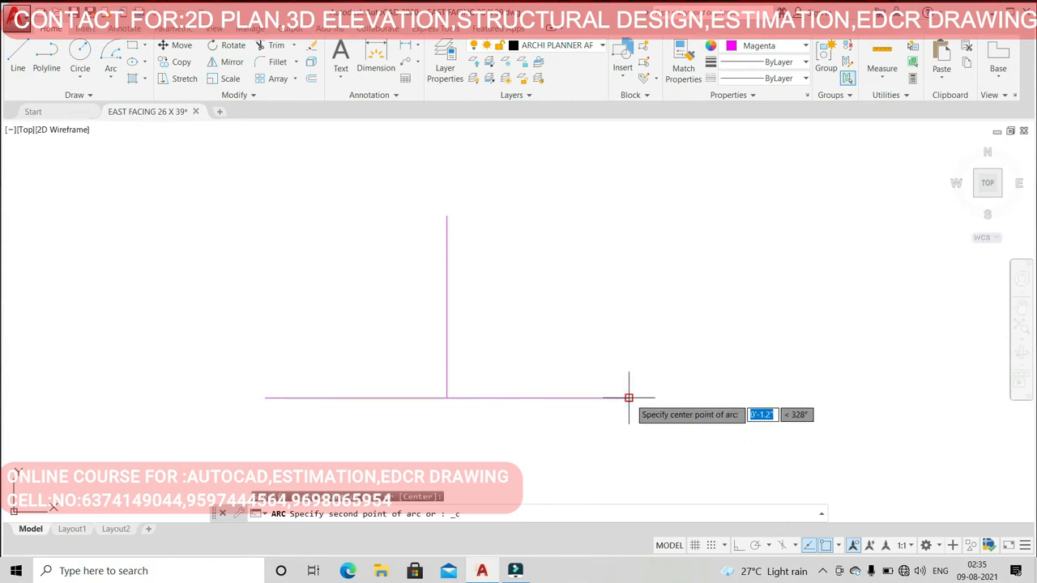
pyautogui.click(447, 398)
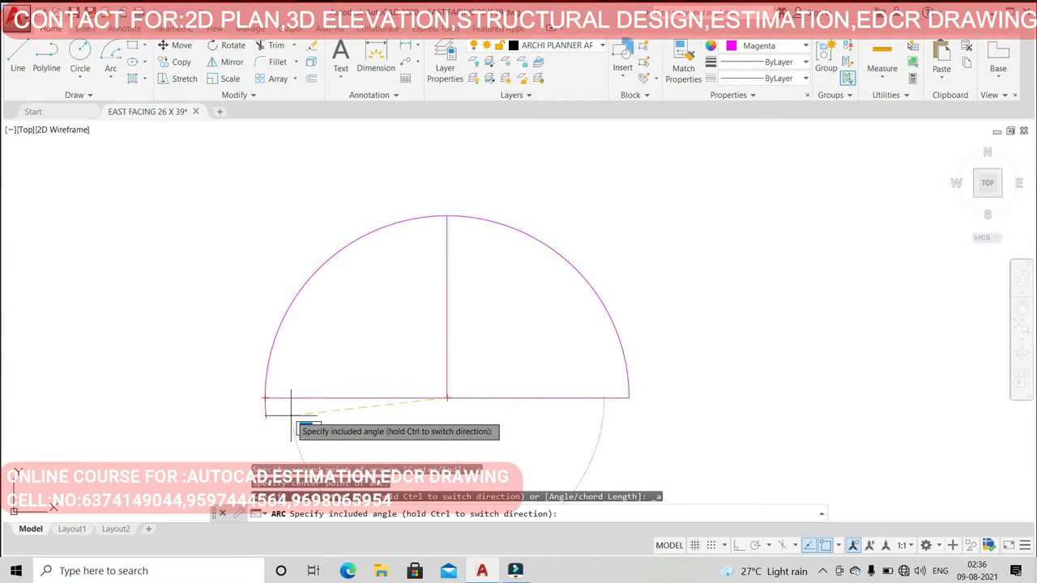
pyautogui.press('Return')
pyautogui.scroll(-4, 290, 414)
pyautogui.scroll(2, 266, 347)
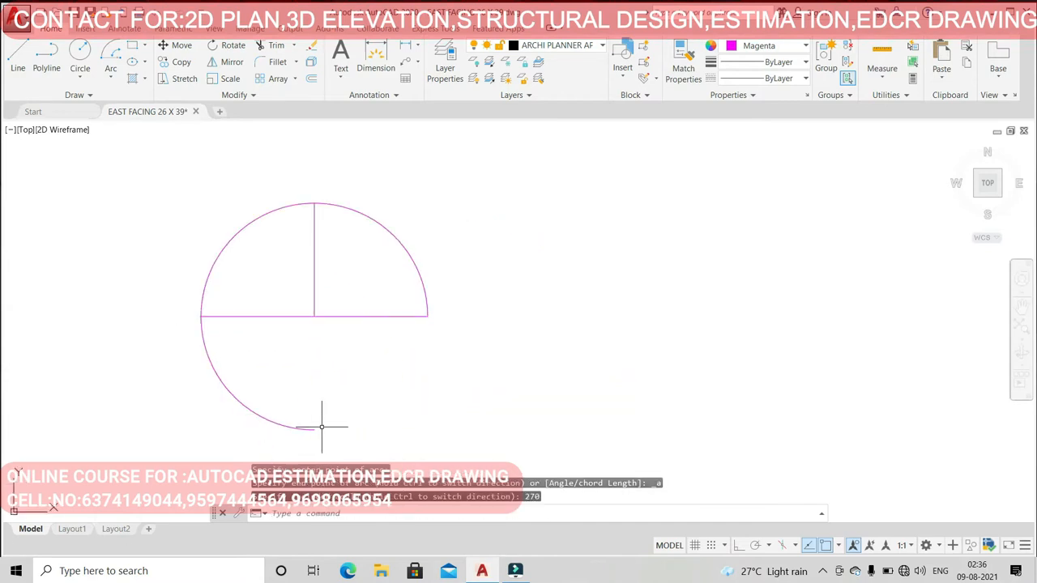
pyautogui.click(196, 345)
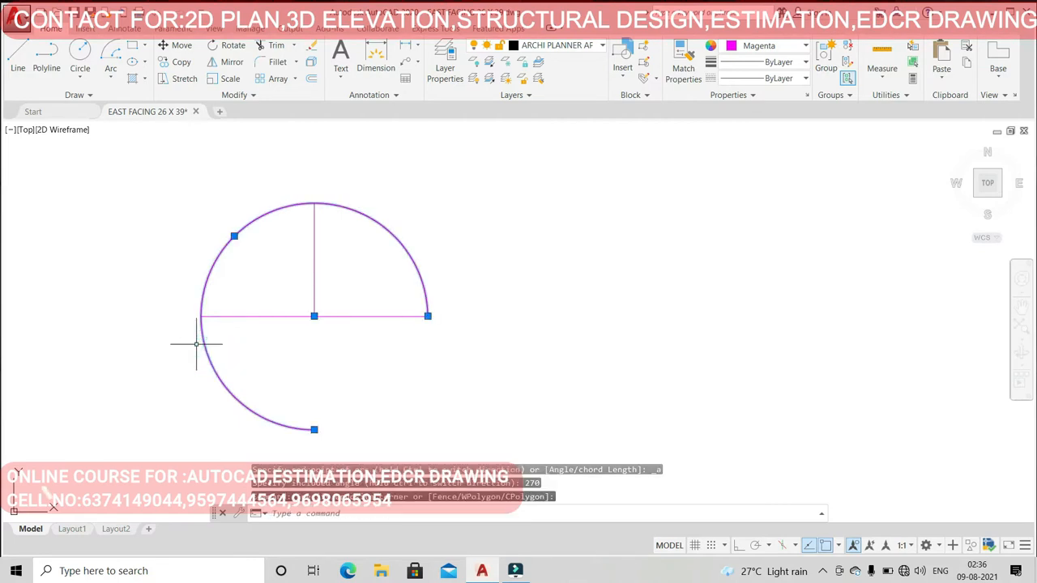
pyautogui.press('Delete')
# Draw a Start, Center, Angle arc of 180° from the horizontal line's right end about its midpoint, and delete it.
pyautogui.click(111, 58)
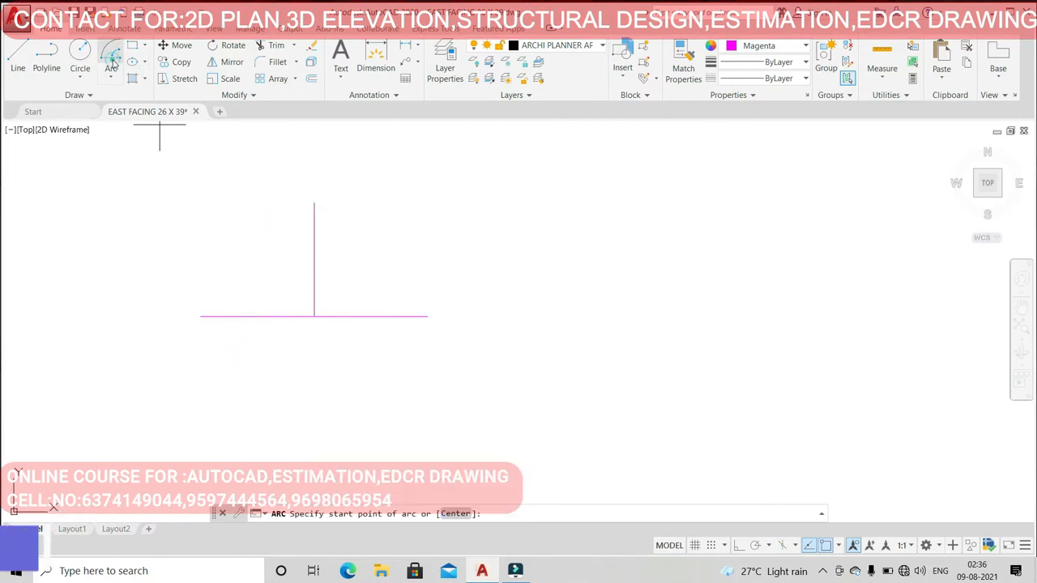
pyautogui.click(427, 316)
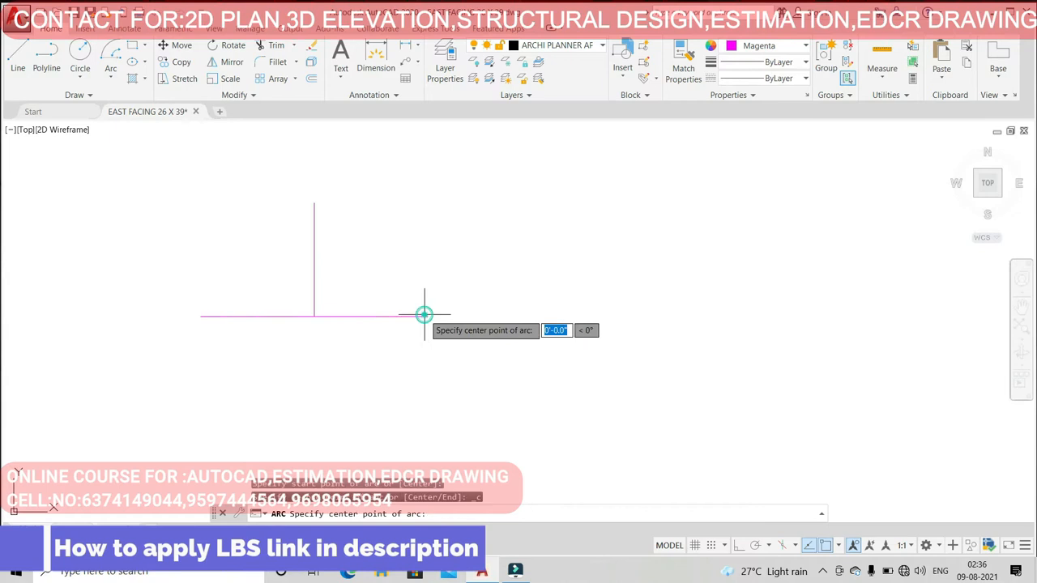
pyautogui.click(314, 316)
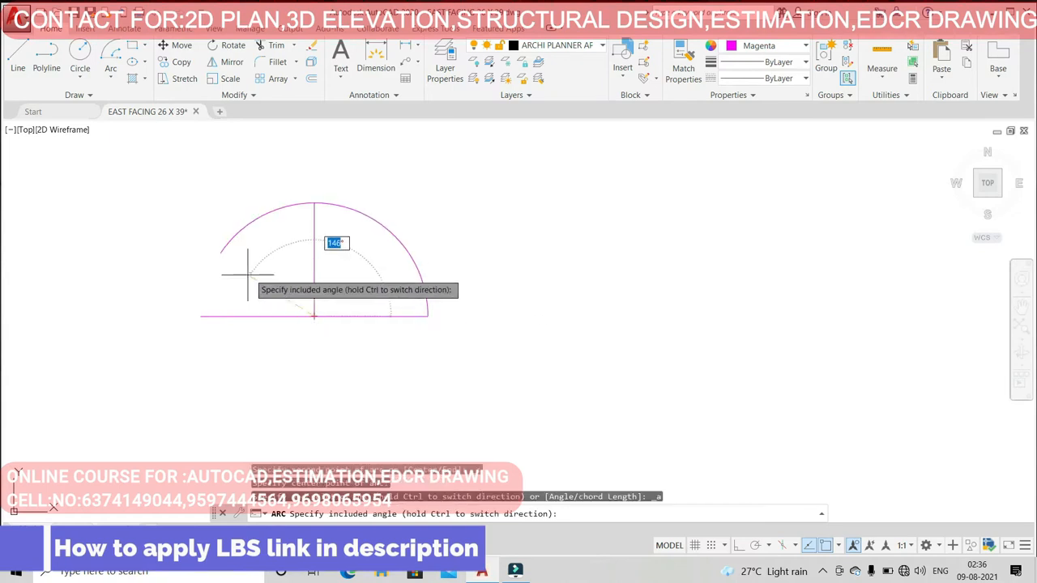
pyautogui.write('180')
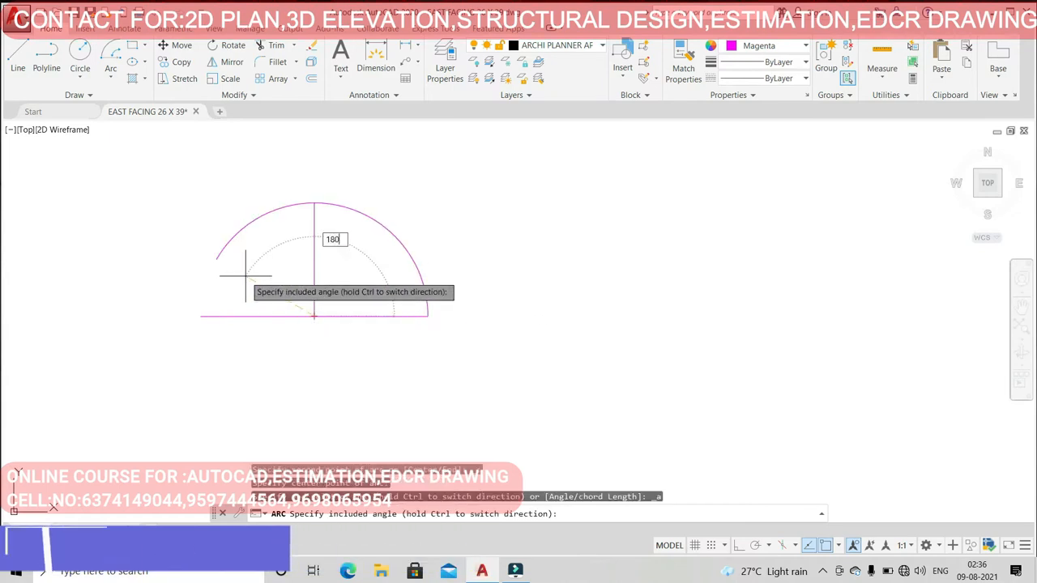
pyautogui.press('Return')
pyautogui.scroll(2, 229, 235)
pyautogui.moveTo(258, 256); pyautogui.dragTo(324, 306, button='middle')
pyautogui.click(310, 280)
pyautogui.press('Delete')
pyautogui.click(296, 259)
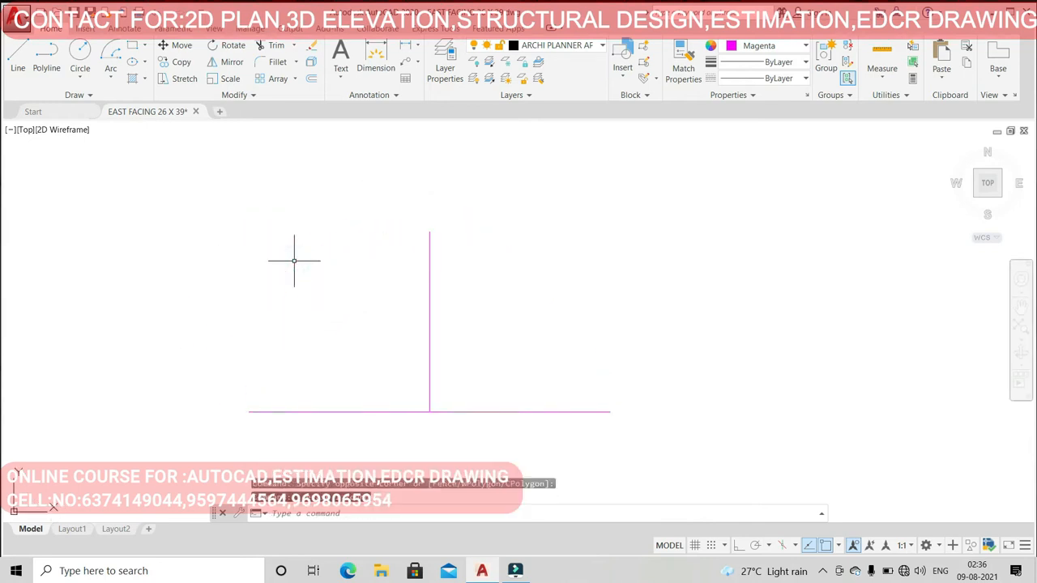
# Draw a Start, Center, Length arc with a 20' chord from the horizontal line's right end about its midpoint, and delete it.
pyautogui.click(111, 77)
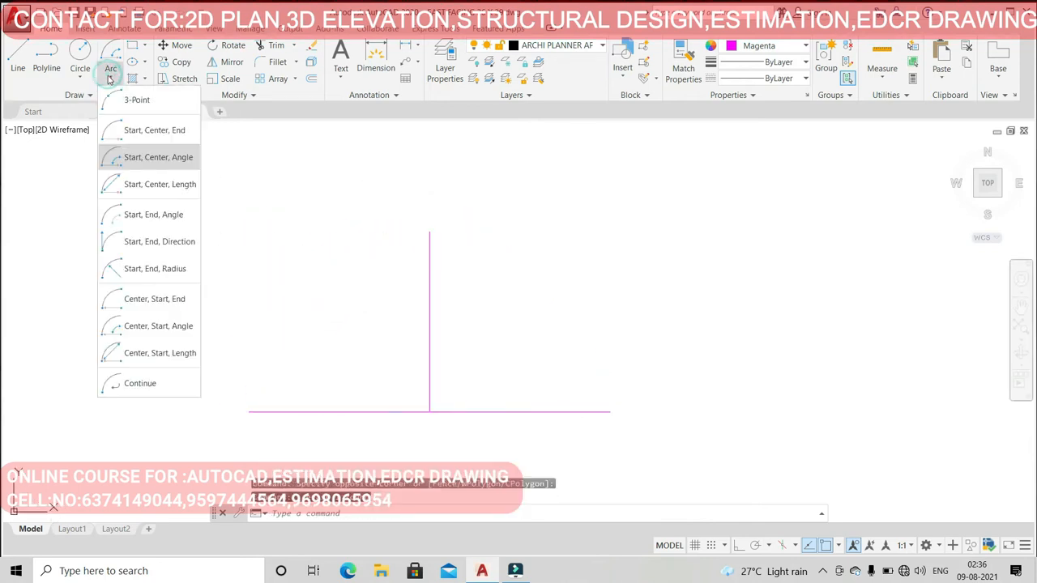
pyautogui.click(145, 187)
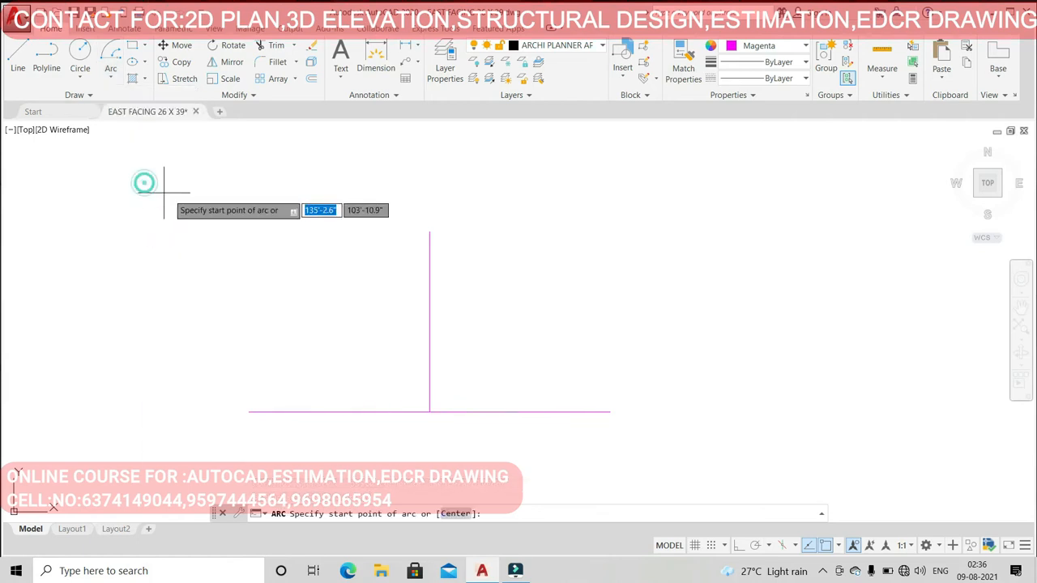
pyautogui.click(610, 411)
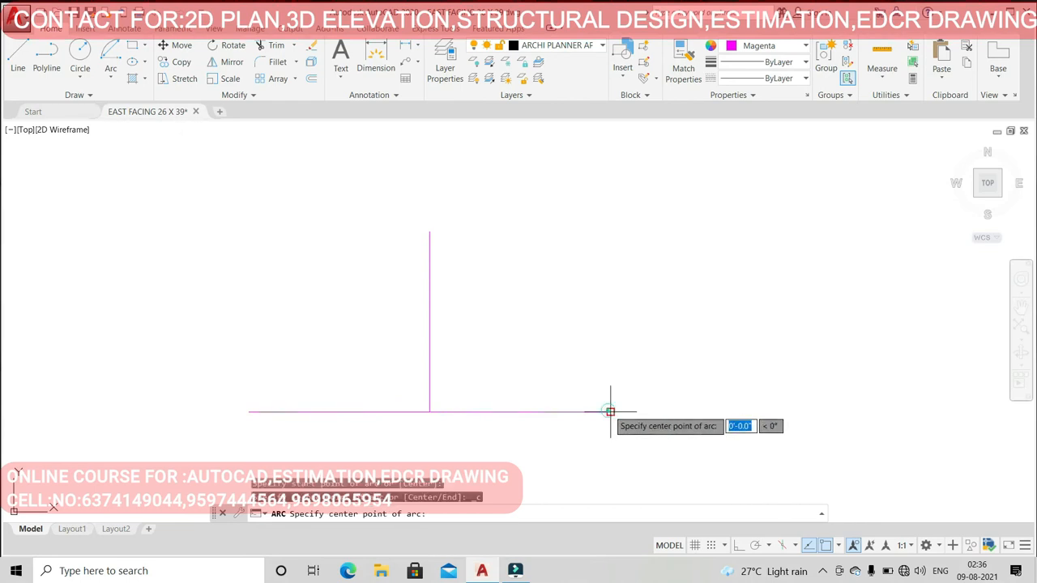
pyautogui.click(429, 412)
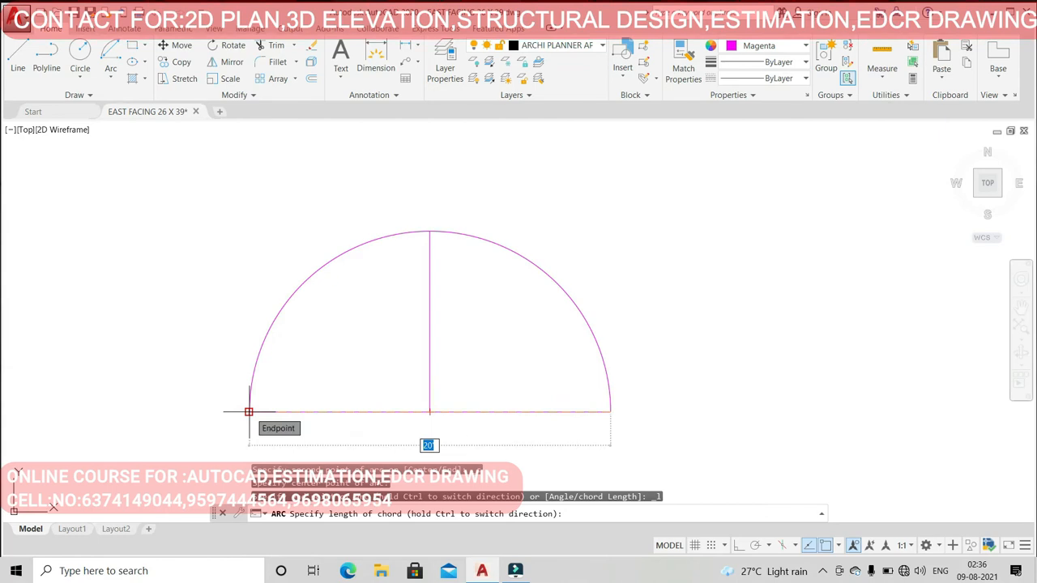
pyautogui.write('20')
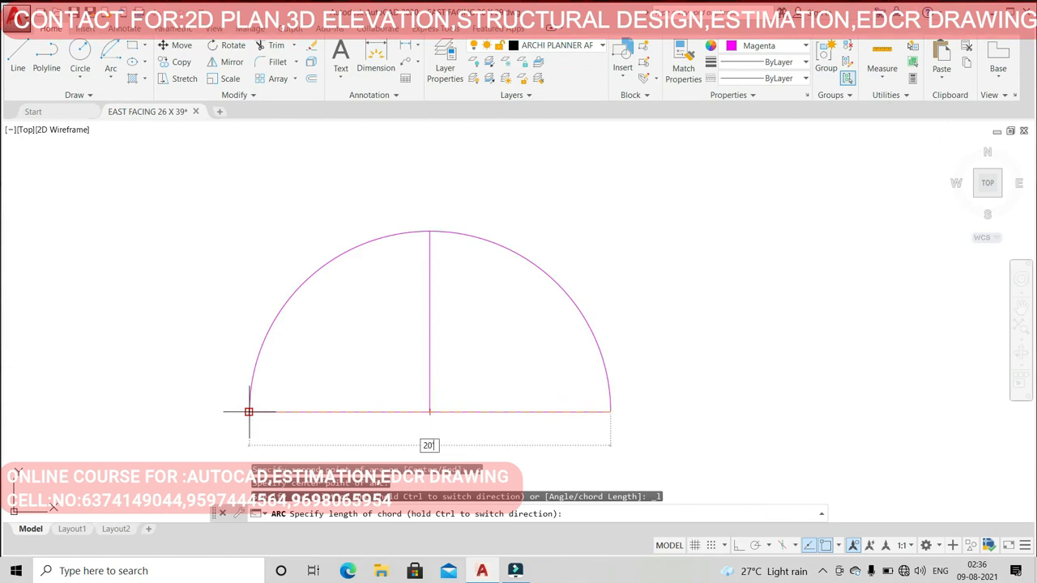
pyautogui.write("'")
pyautogui.press('Return')
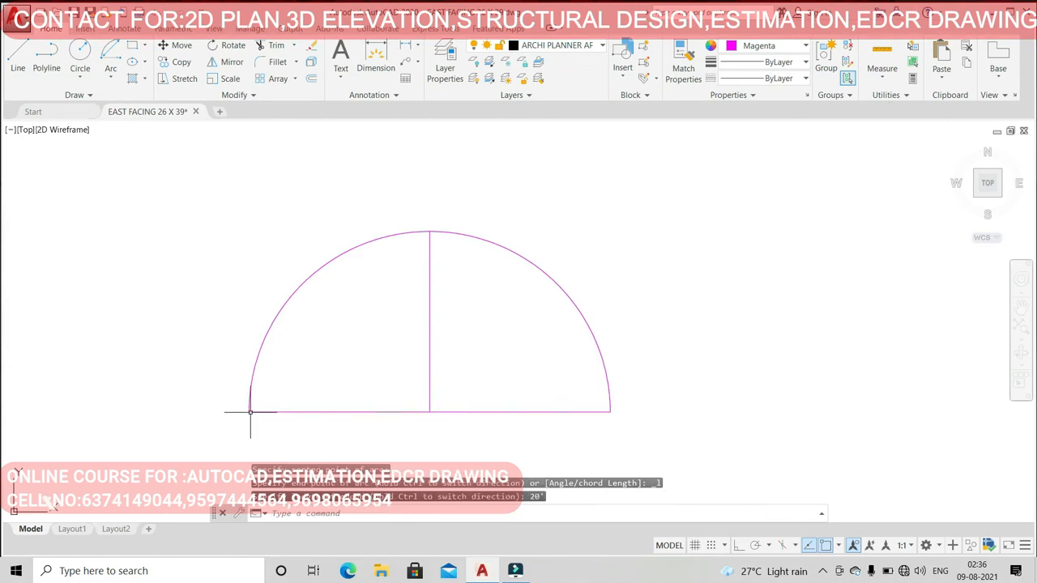
pyautogui.click(285, 382)
pyautogui.click(243, 345)
pyautogui.press('Delete')
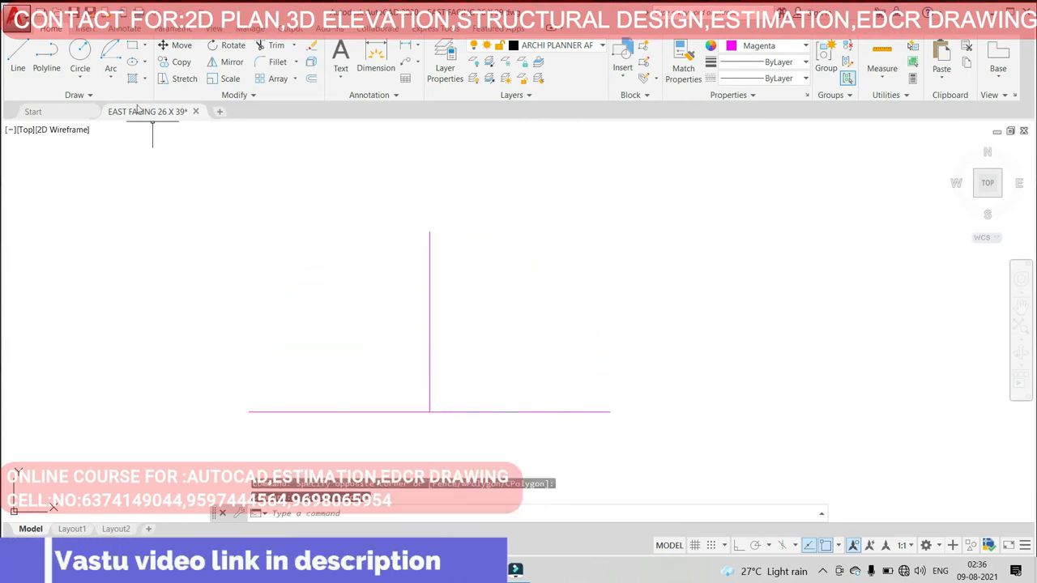
# Draw a Start, End, Angle arc of 180° from the horizontal line's right end to its left end, and delete it.
pyautogui.click(114, 79)
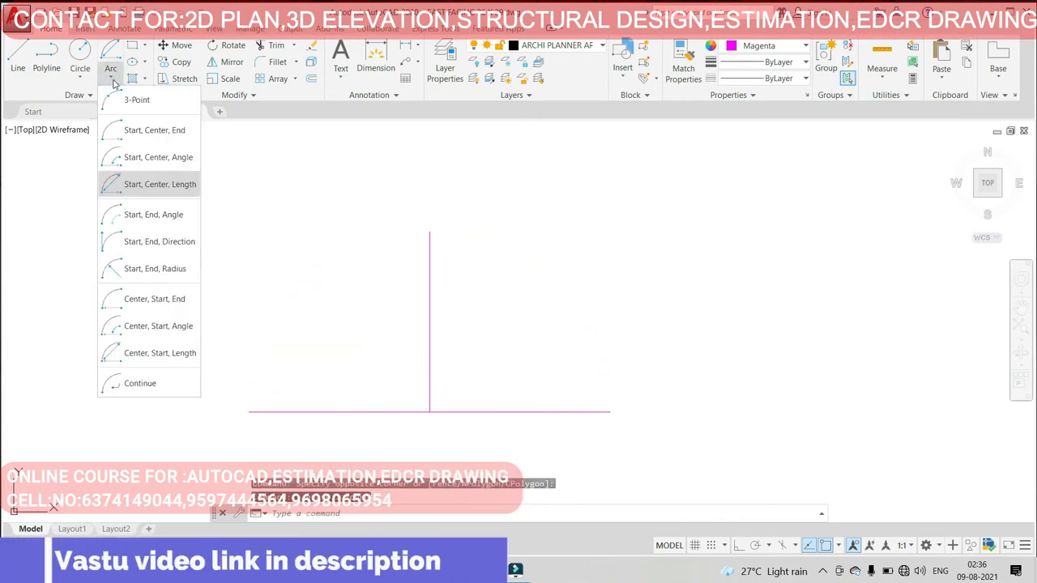
pyautogui.click(145, 220)
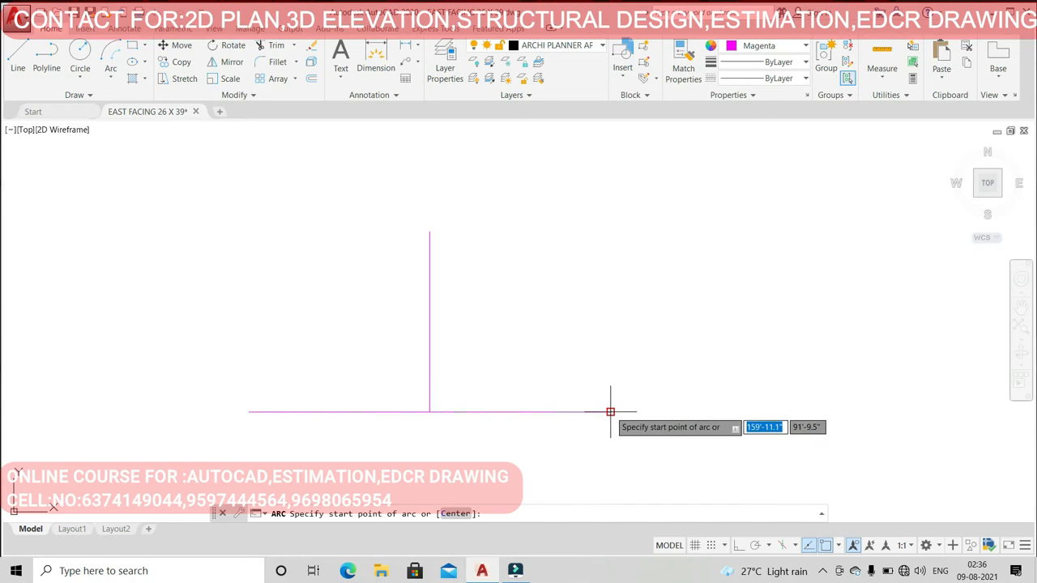
pyautogui.click(609, 410)
pyautogui.click(249, 412)
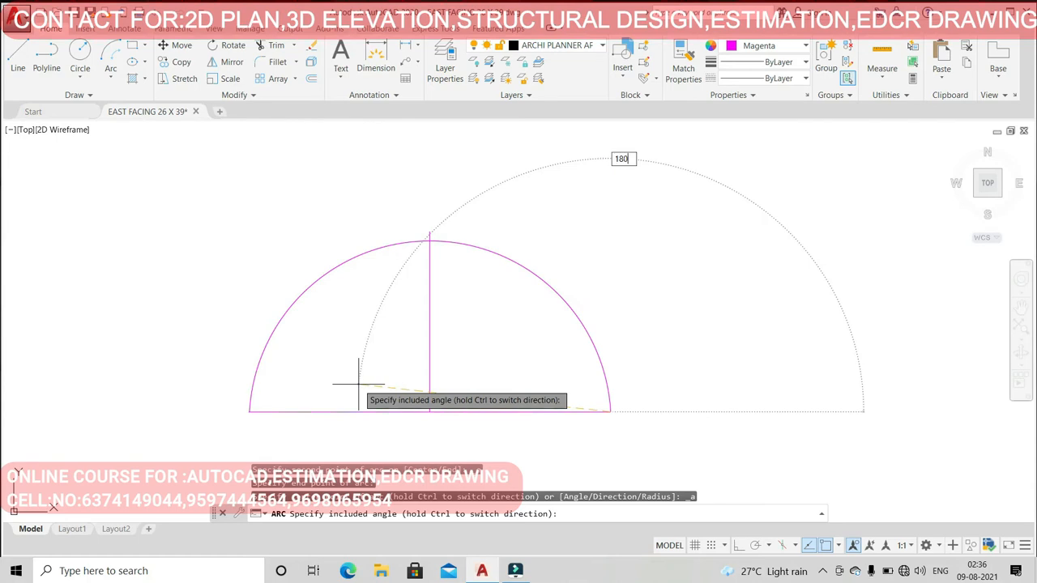
pyautogui.write('180')
pyautogui.press('Return')
pyautogui.click(353, 348)
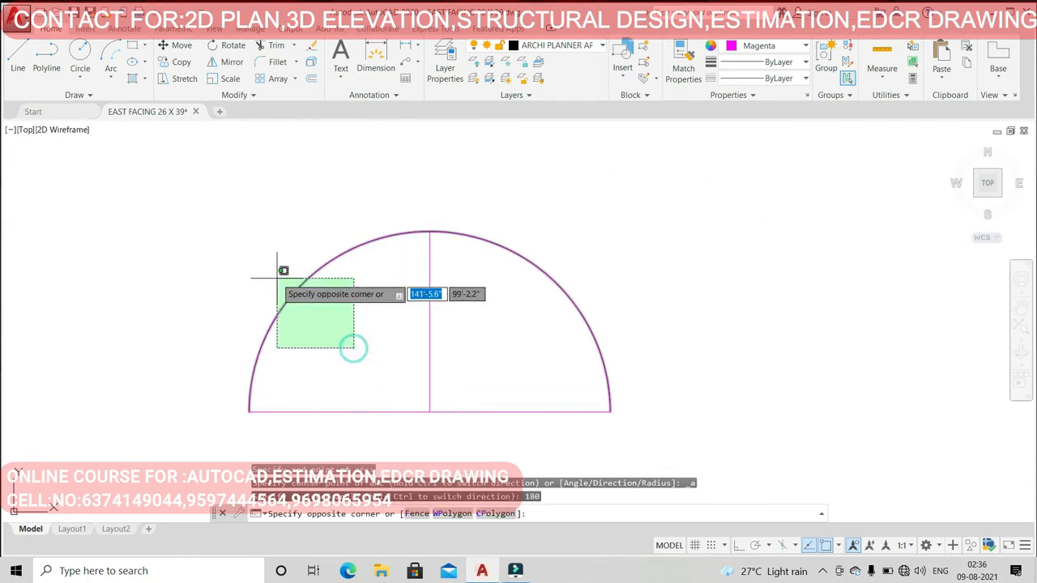
pyautogui.click(276, 278)
pyautogui.press('Delete')
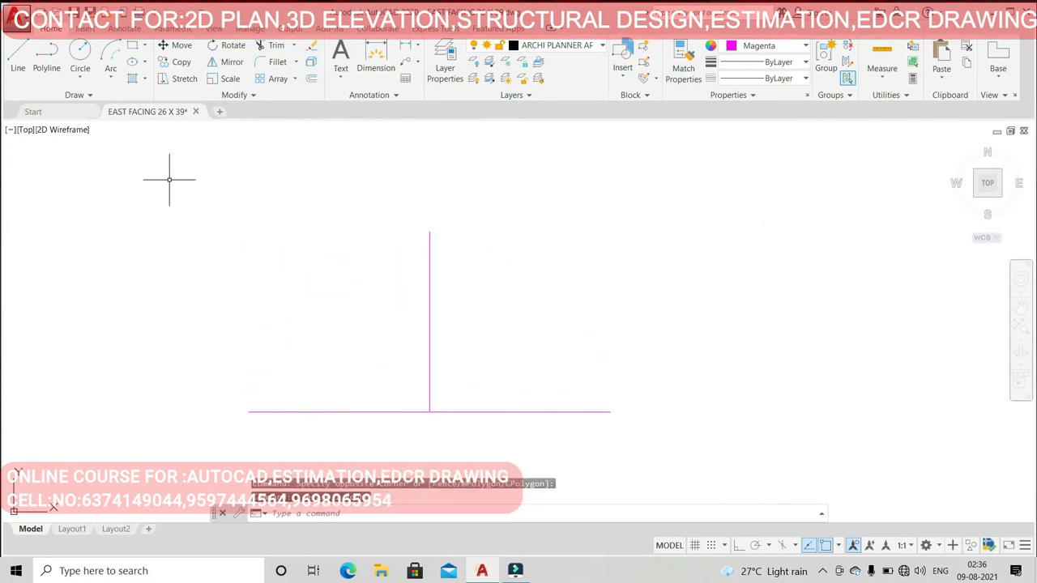
# Draw a Start, End, Direction arc from the horizontal line's right end to its left end with a 90° tangent direction, and delete it.
pyautogui.click(111, 78)
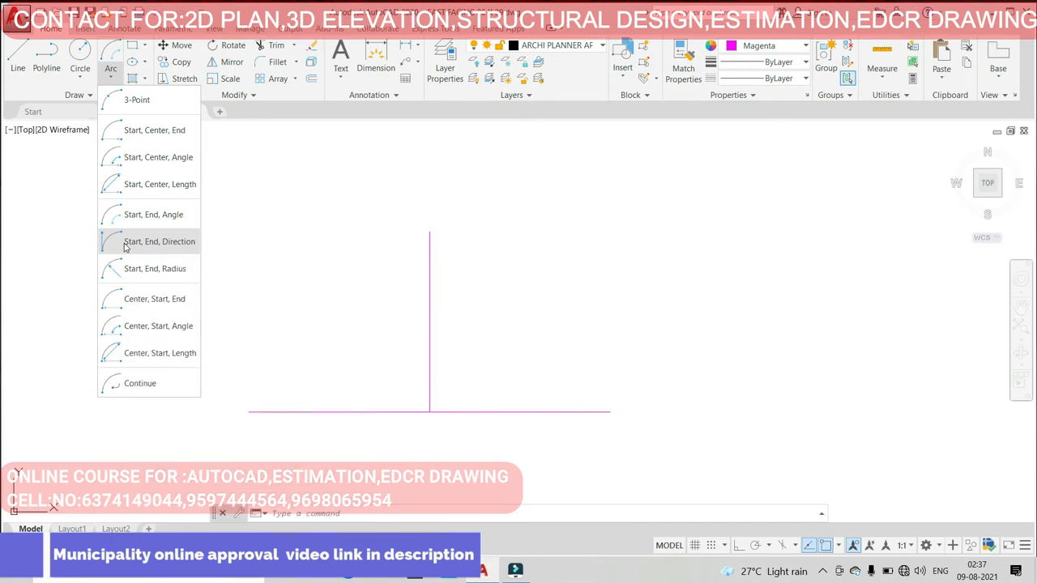
pyautogui.click(126, 243)
pyautogui.click(610, 412)
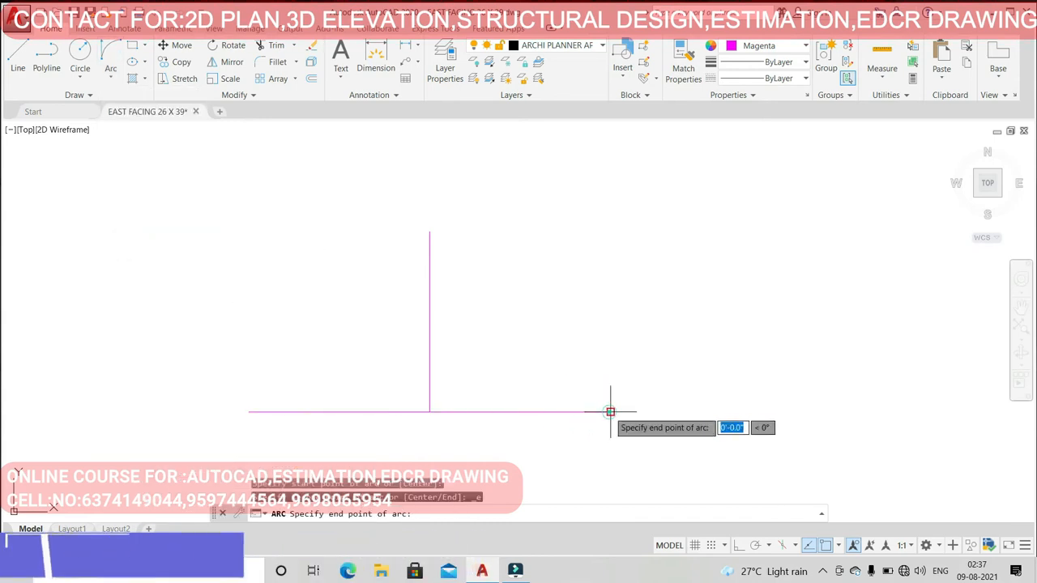
pyautogui.click(248, 412)
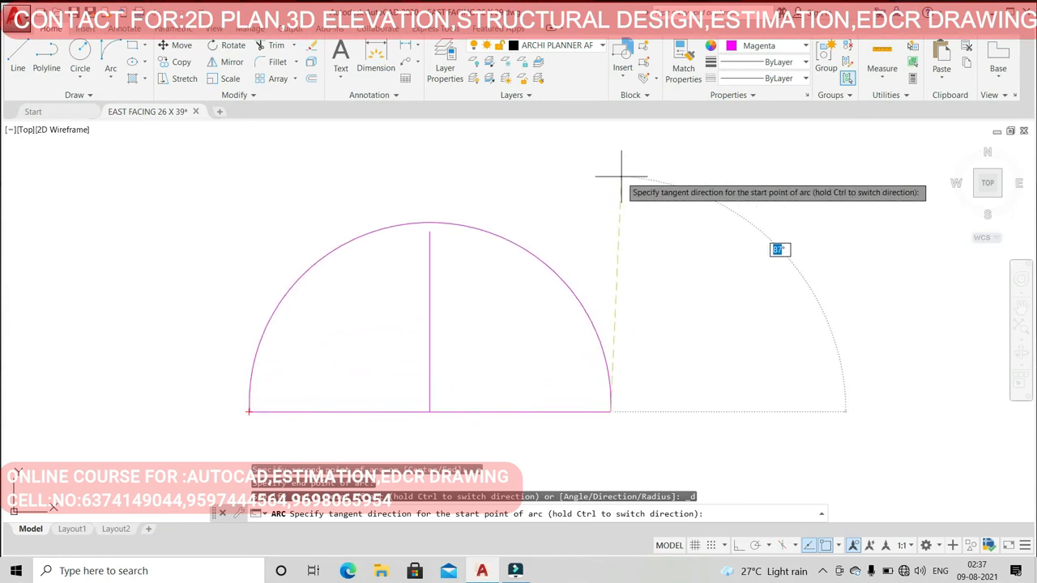
pyautogui.write('0')
pyautogui.press('Return')
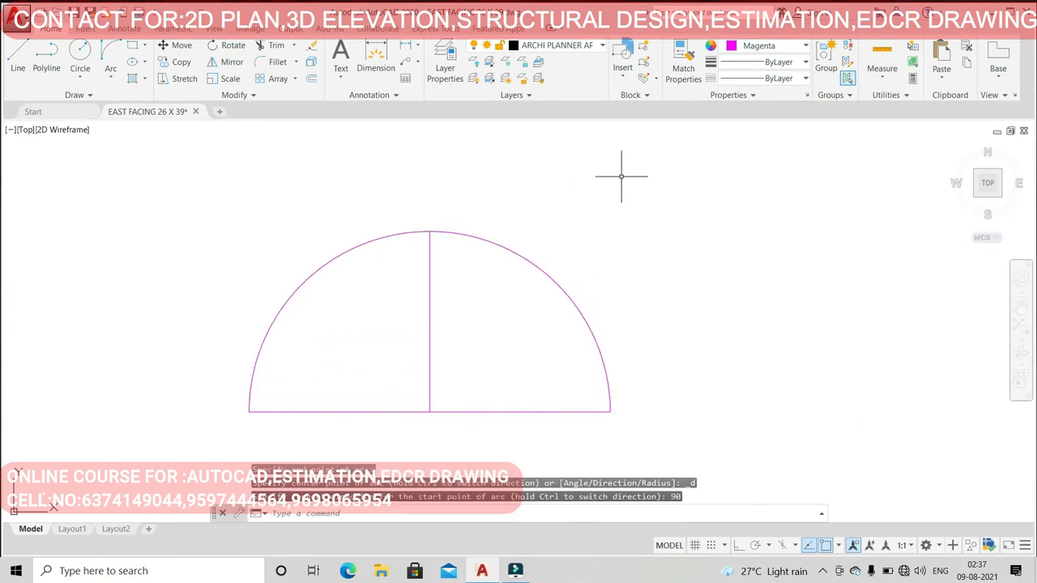
pyautogui.click(516, 256)
pyautogui.press('Delete')
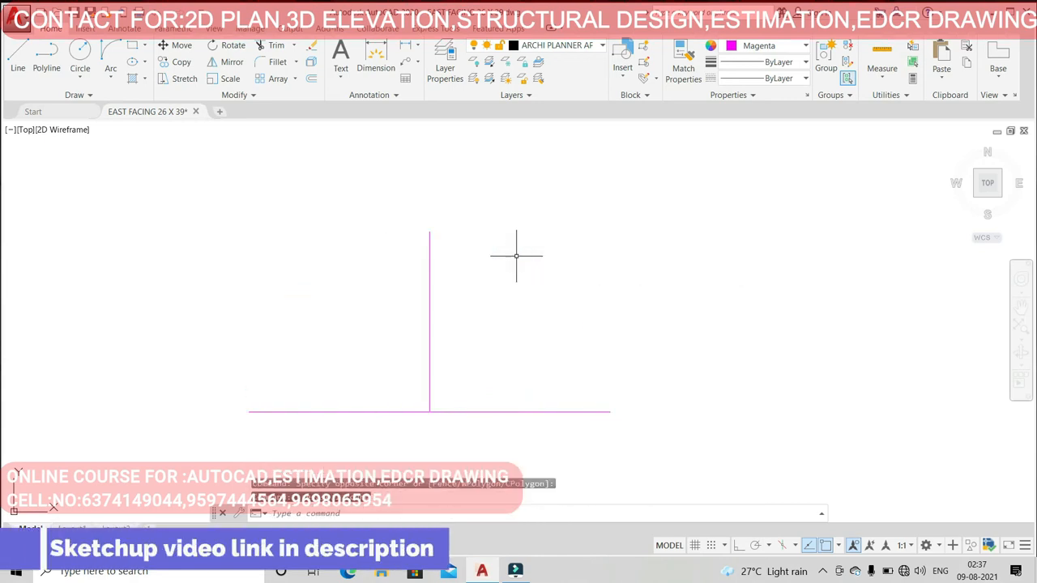
# Draw a Start, End, Radius arc of 10' radius from the horizontal line's right end to its left end, and delete it.
pyautogui.click(108, 76)
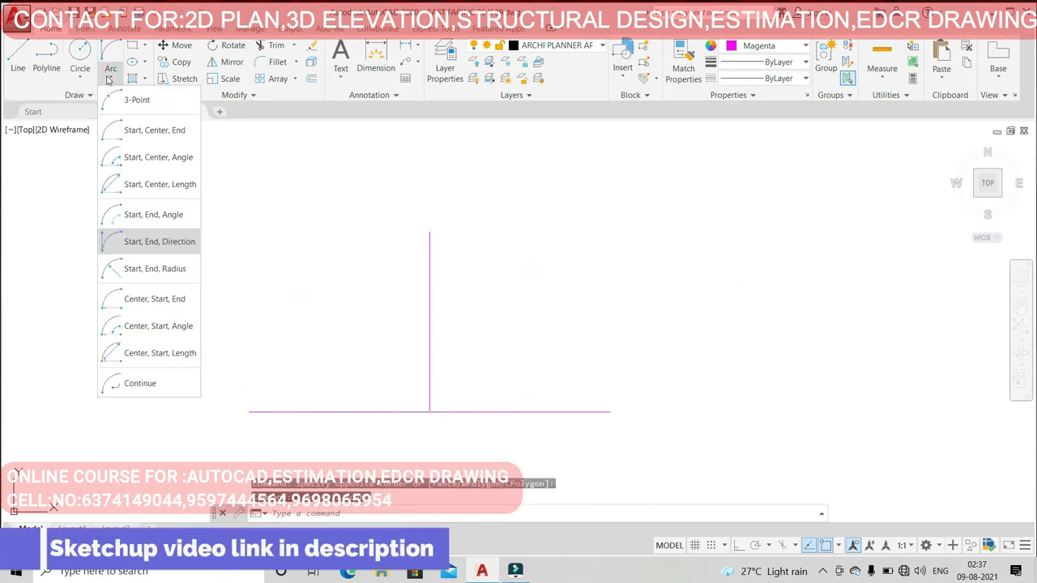
pyautogui.click(153, 268)
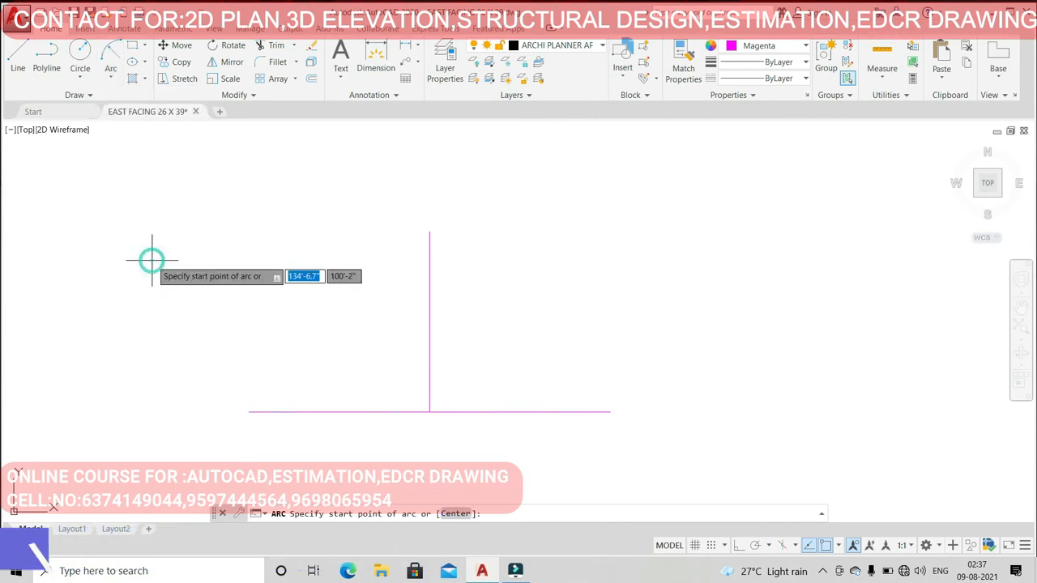
pyautogui.click(609, 411)
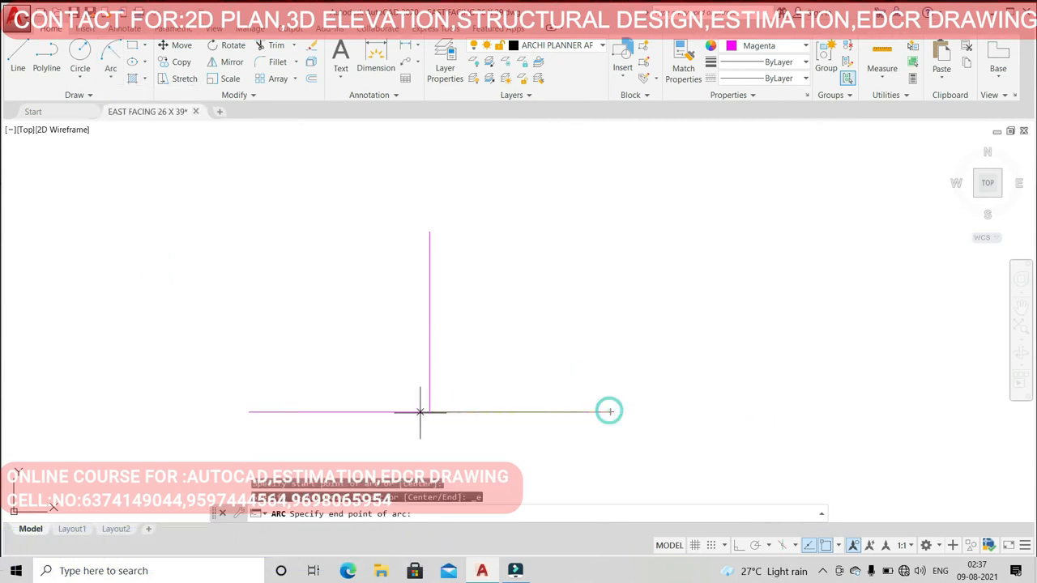
pyautogui.click(250, 413)
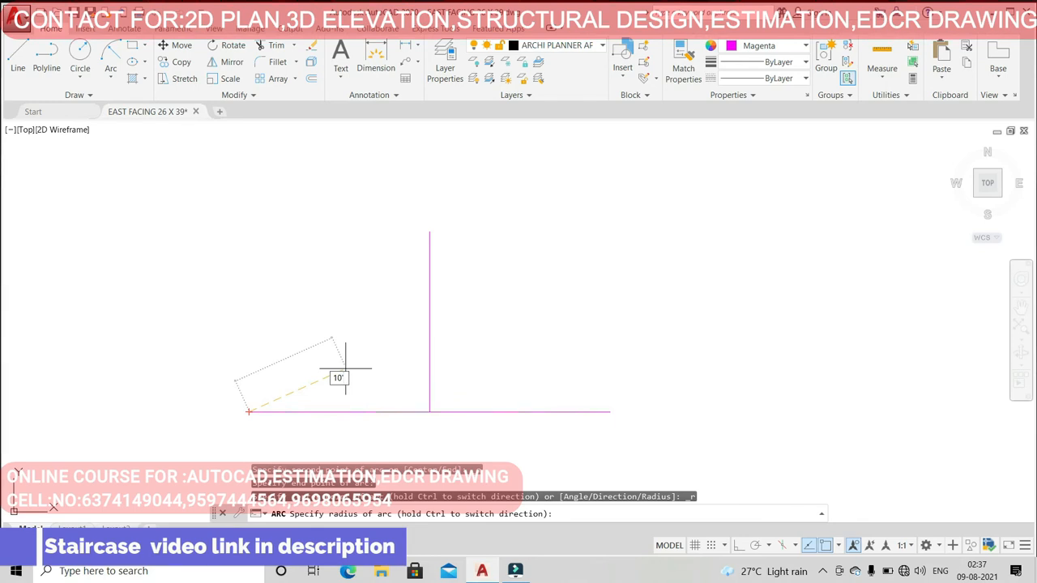
pyautogui.press('Return')
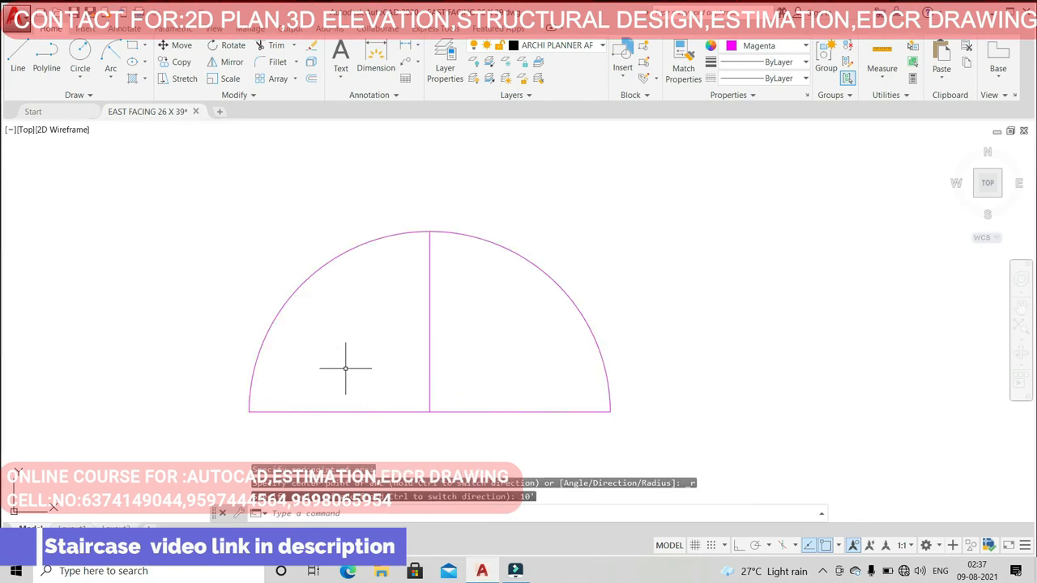
pyautogui.click(337, 327)
pyautogui.click(289, 273)
pyautogui.press('Delete')
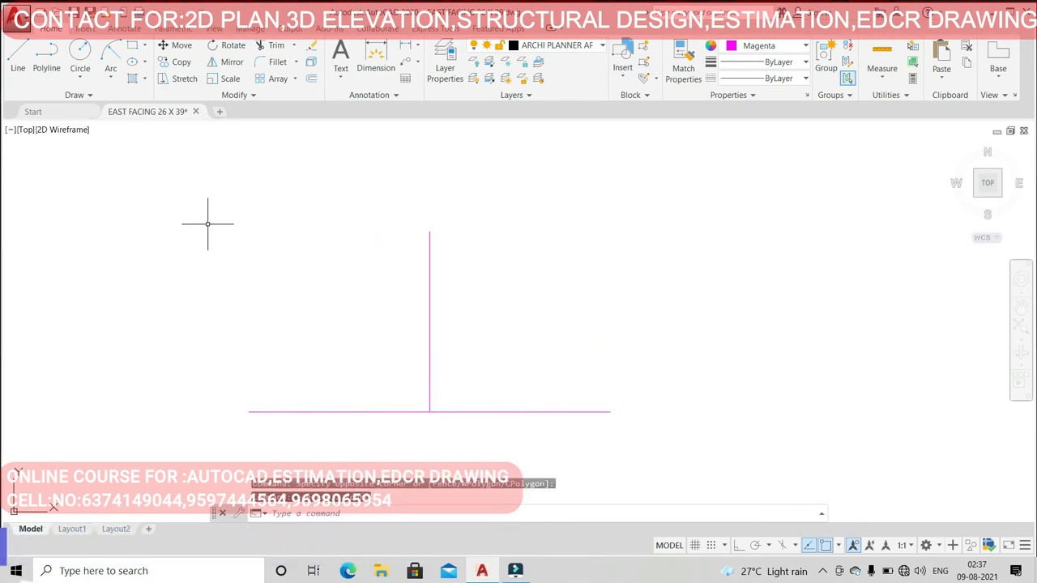
# Draw a Center, Start, End arc centred on the horizontal line's midpoint, from its right end to its left end, and delete it.
pyautogui.click(108, 77)
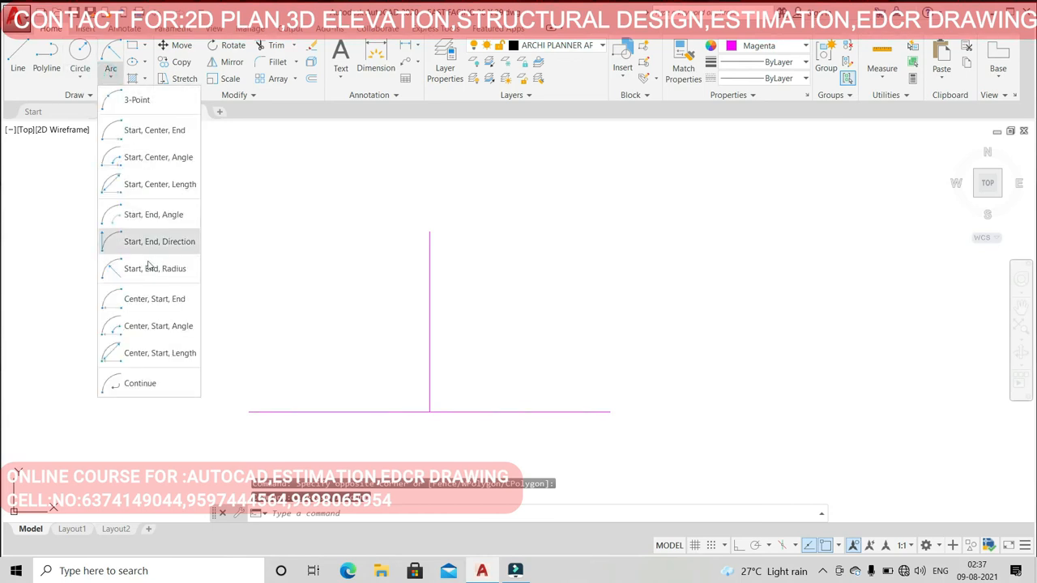
pyautogui.click(162, 301)
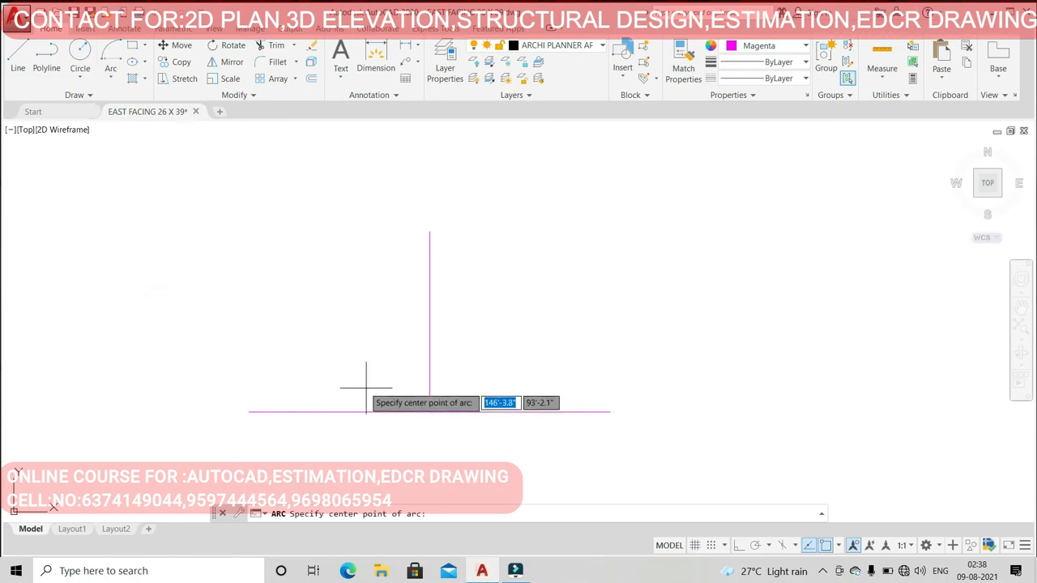
pyautogui.click(429, 412)
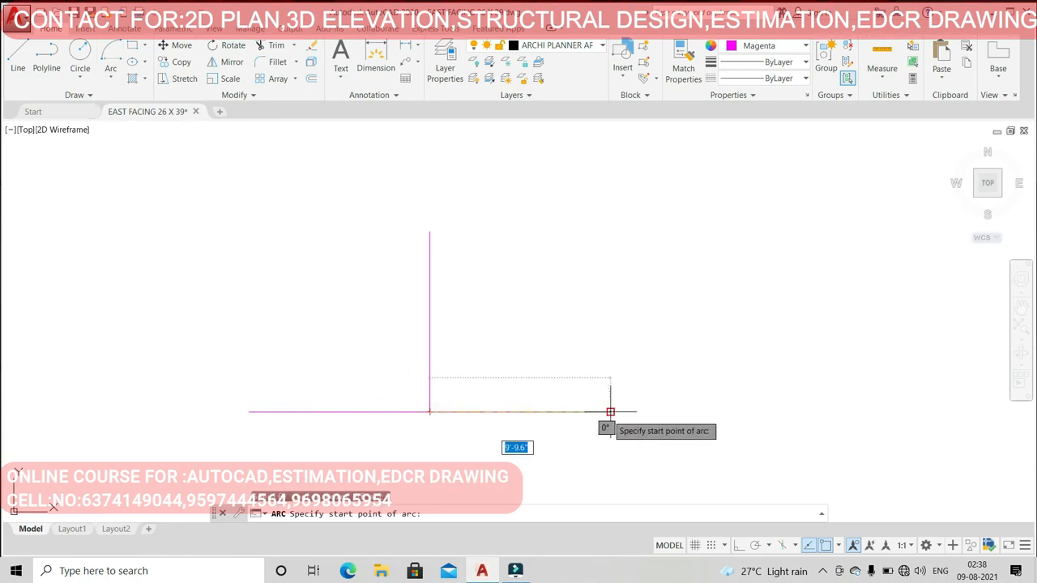
pyautogui.click(610, 412)
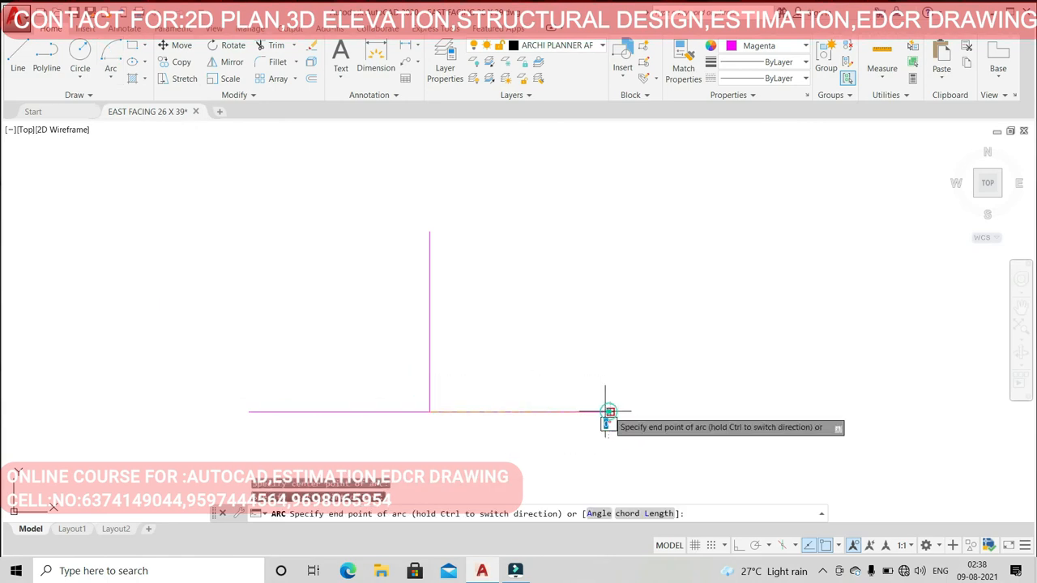
pyautogui.click(251, 411)
pyautogui.click(330, 361)
pyautogui.click(281, 296)
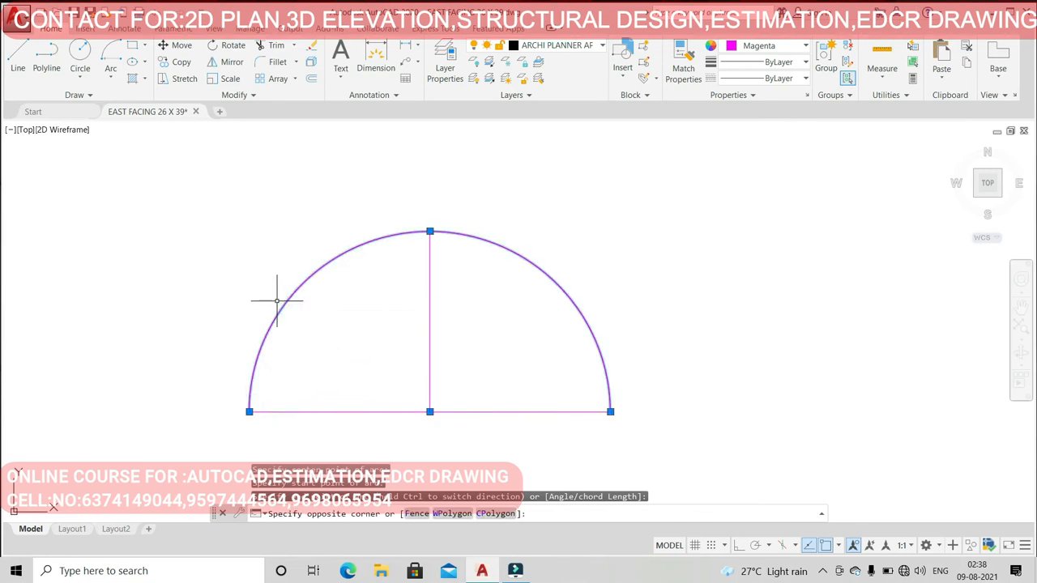
pyautogui.press('Delete')
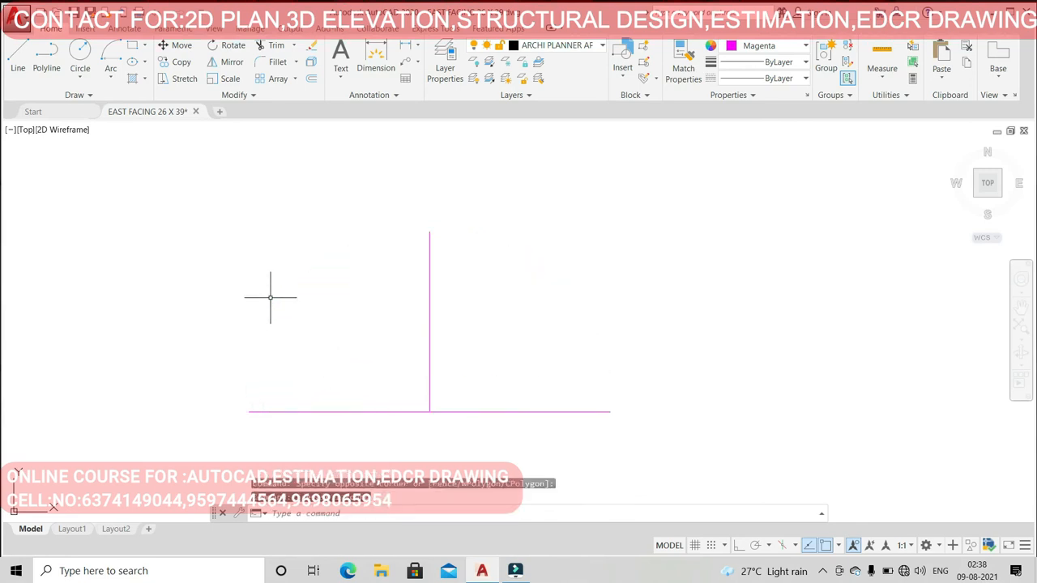
# Draw a Center, Start, Angle arc of 90° centred on the horizontal line's midpoint, starting at its right end, and delete it.
pyautogui.click(101, 79)
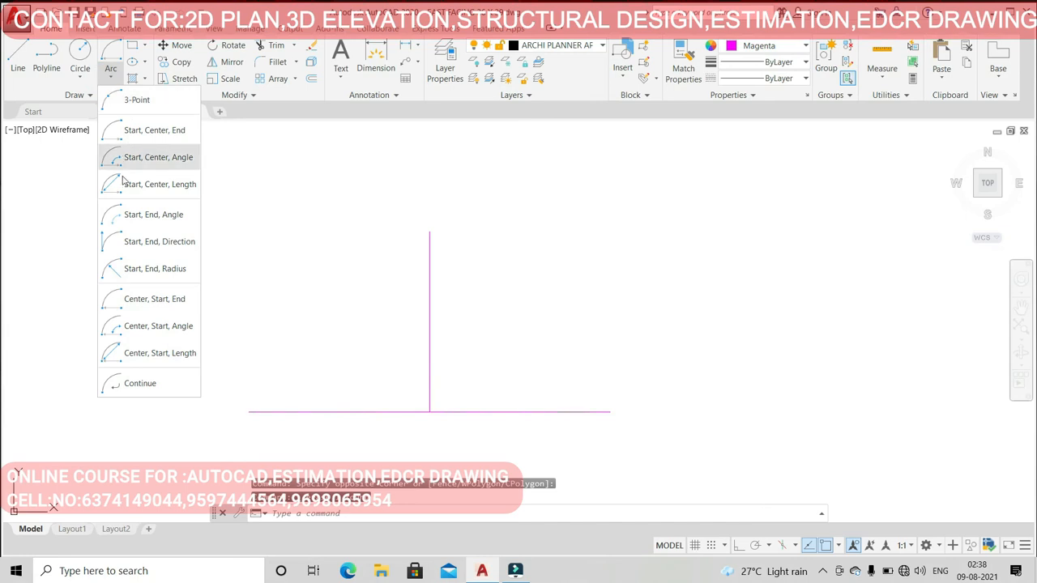
pyautogui.click(159, 325)
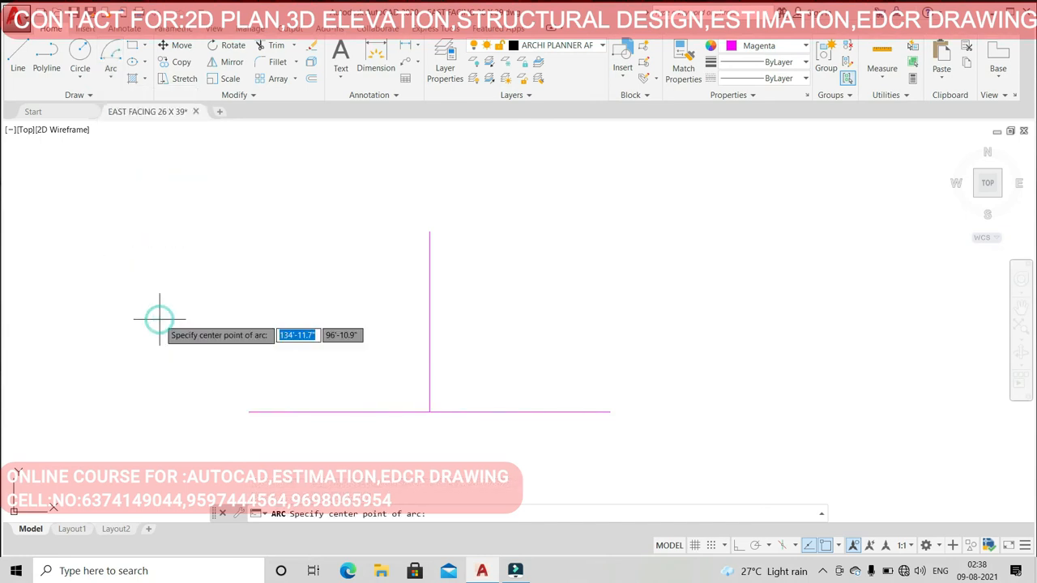
pyautogui.click(429, 412)
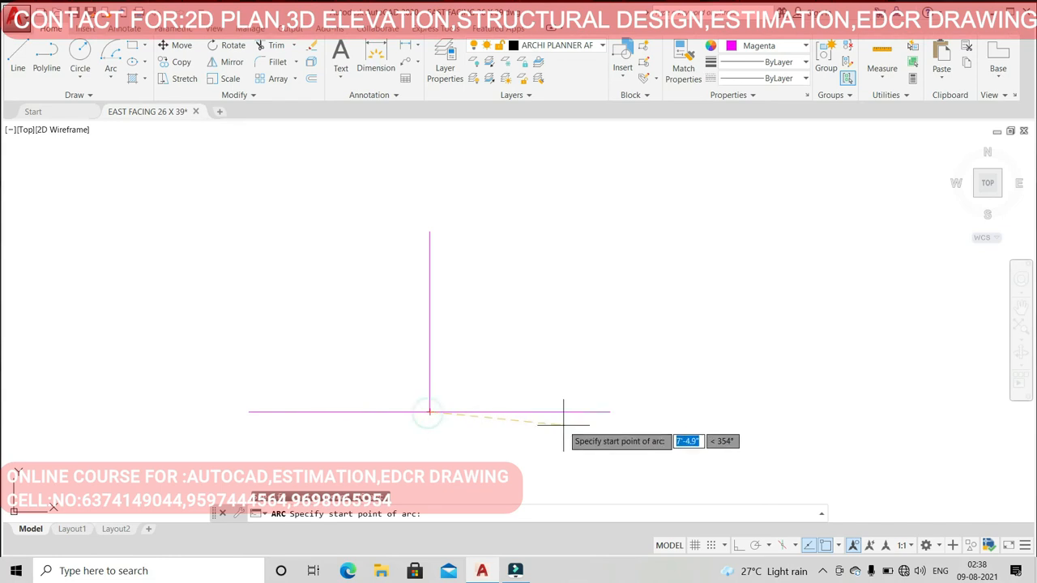
pyautogui.click(610, 412)
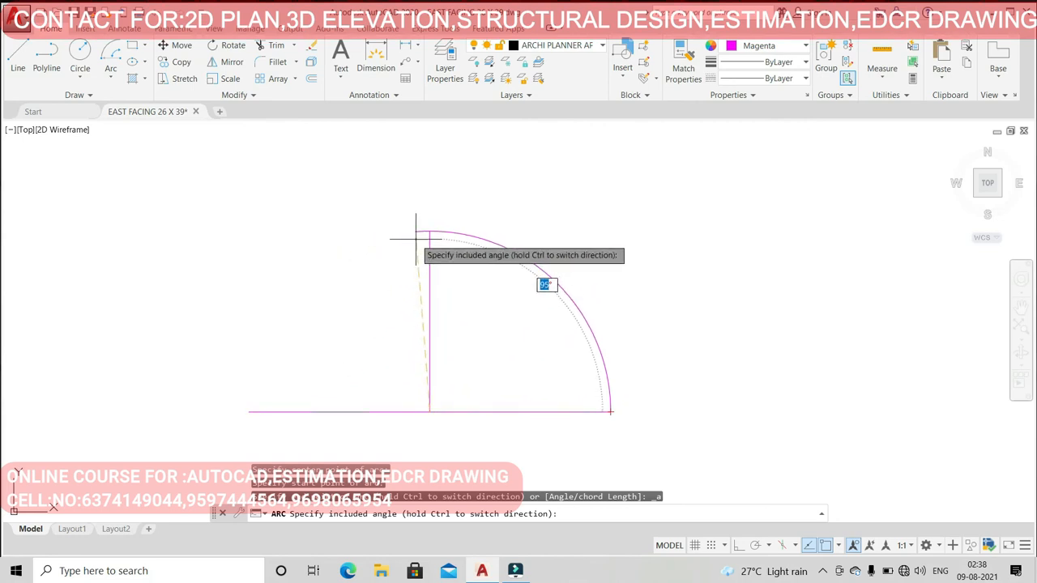
pyautogui.press('Return')
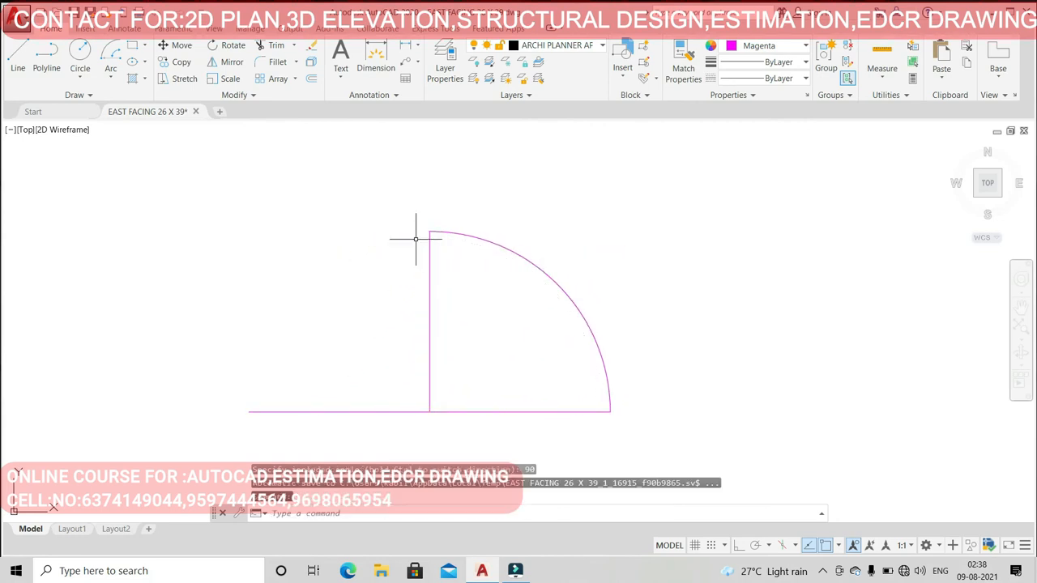
pyautogui.click(491, 239)
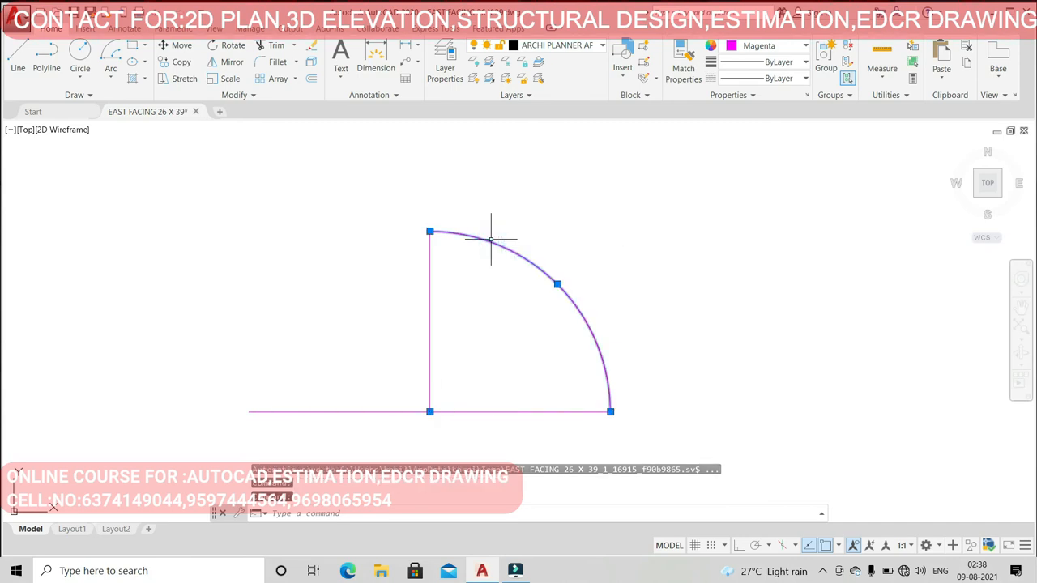
pyautogui.press('Delete')
# Draw a Center, Start, Length arc centred on the horizontal line's midpoint, starting at its right end, with a 20' chord length.
pyautogui.click(119, 75)
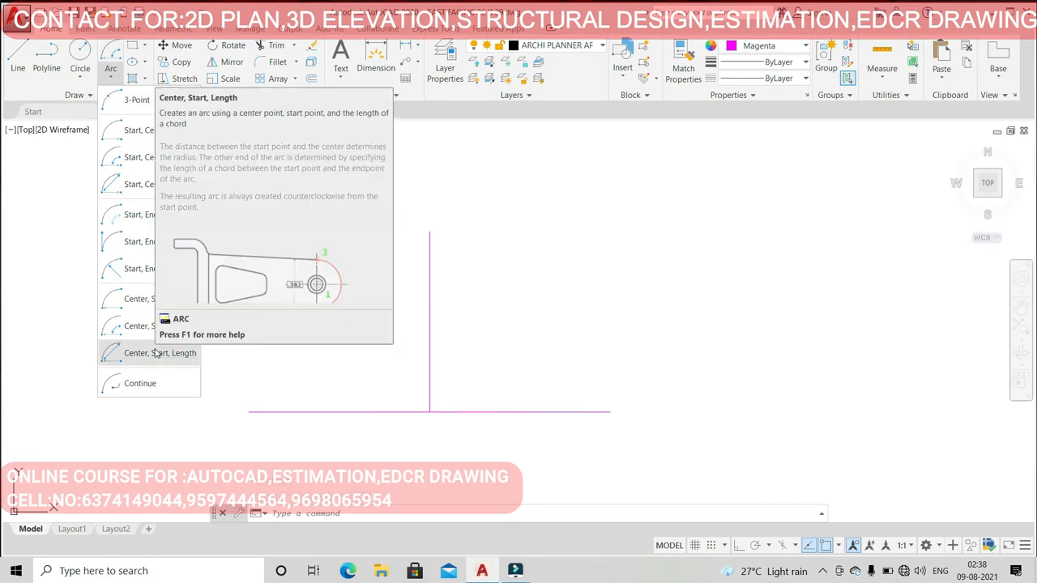
pyautogui.click(156, 353)
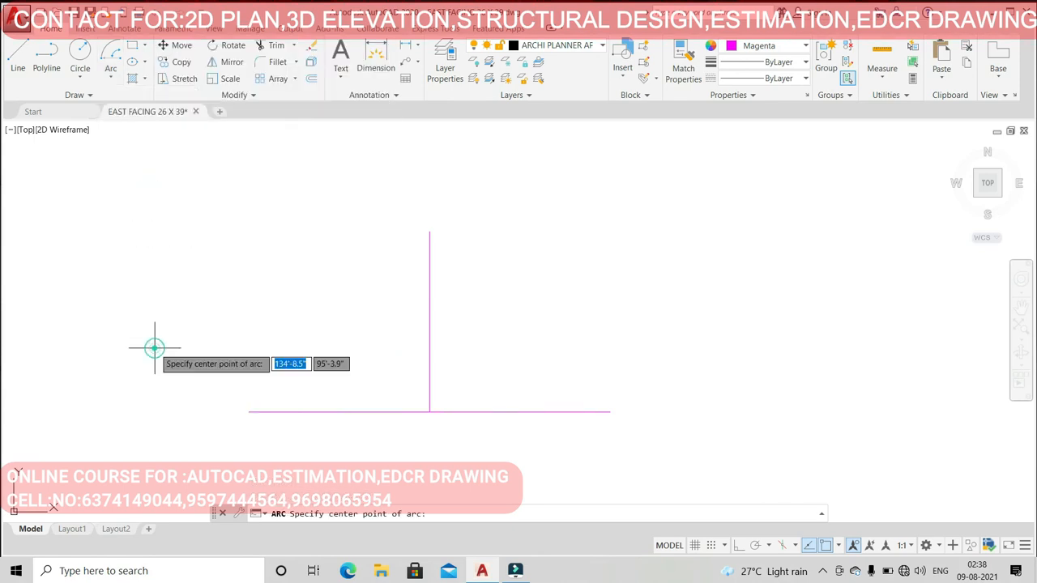
pyautogui.click(429, 412)
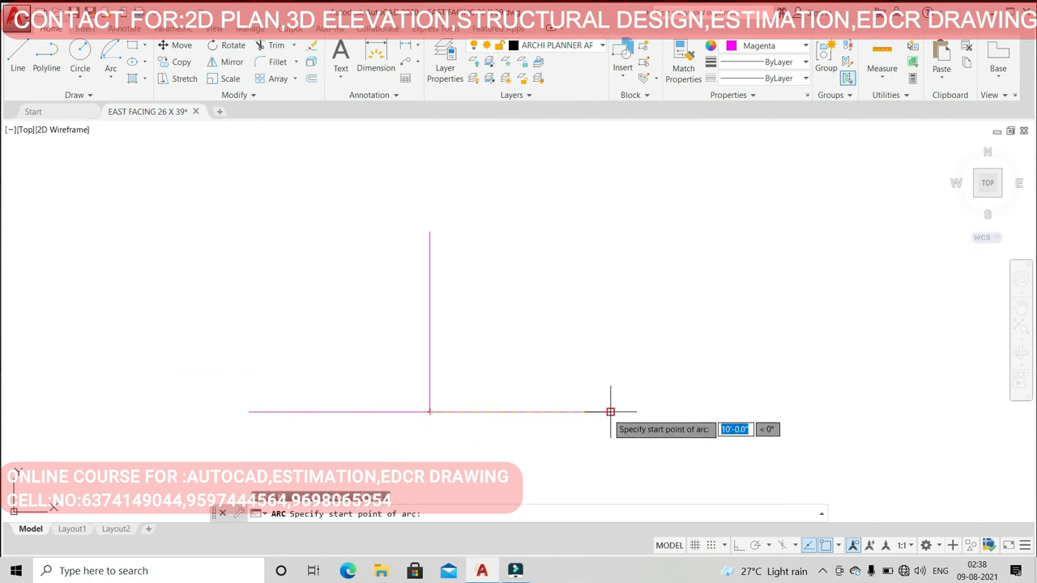
pyautogui.click(610, 412)
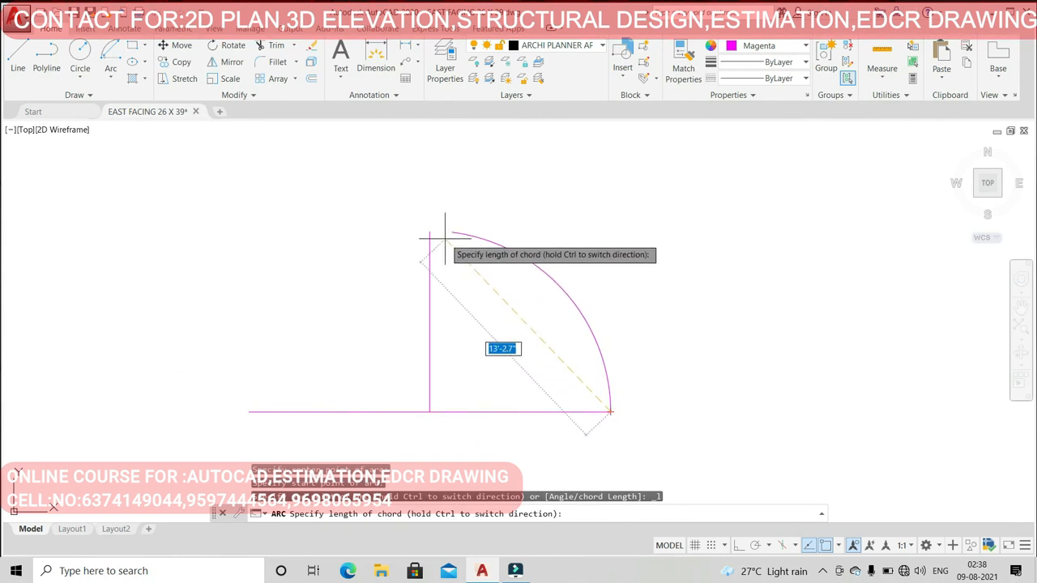
pyautogui.click(248, 411)
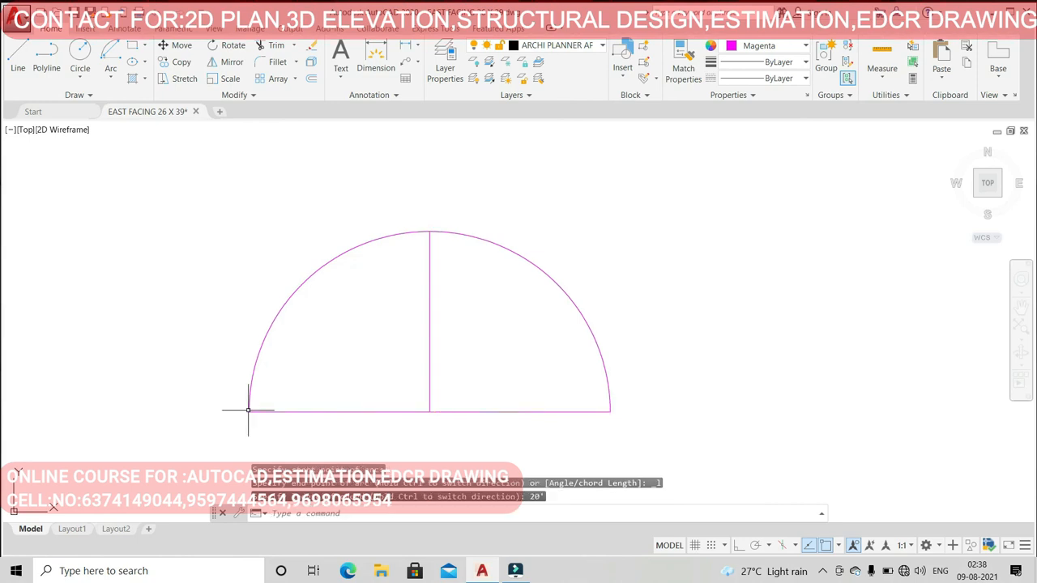
# Continue the semicircle with a tangent arc from the horizontal line's left end to its right end, closing the circle below.
pyautogui.scroll(-2, 405, 329)
pyautogui.scroll(2, 435, 319)
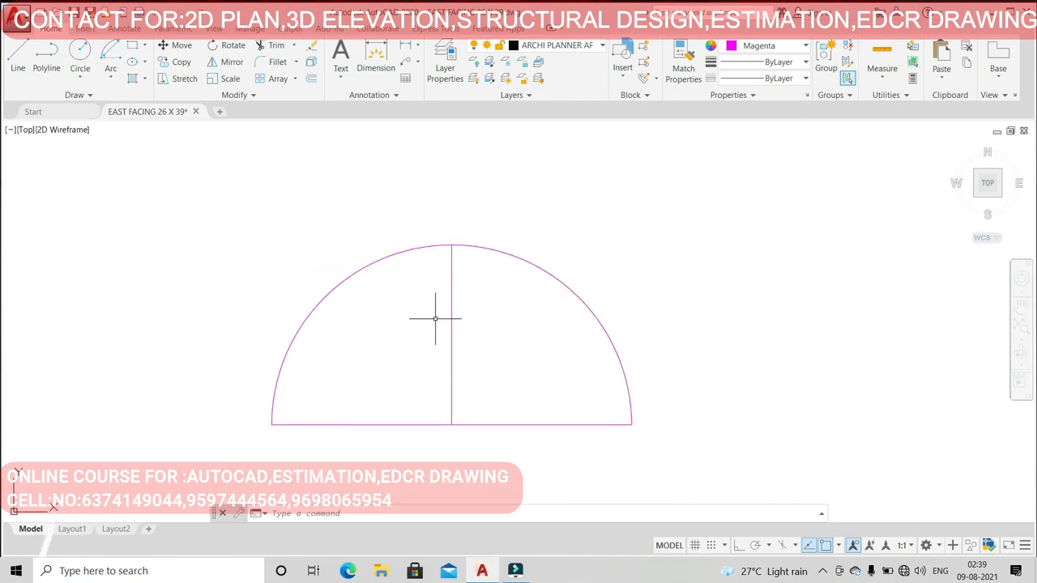
pyautogui.click(111, 77)
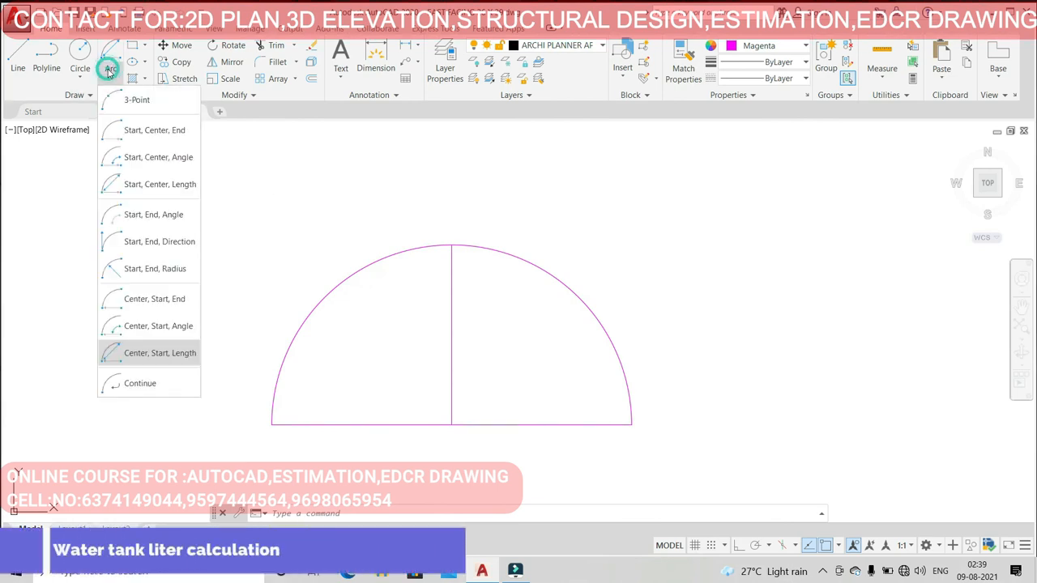
pyautogui.click(153, 384)
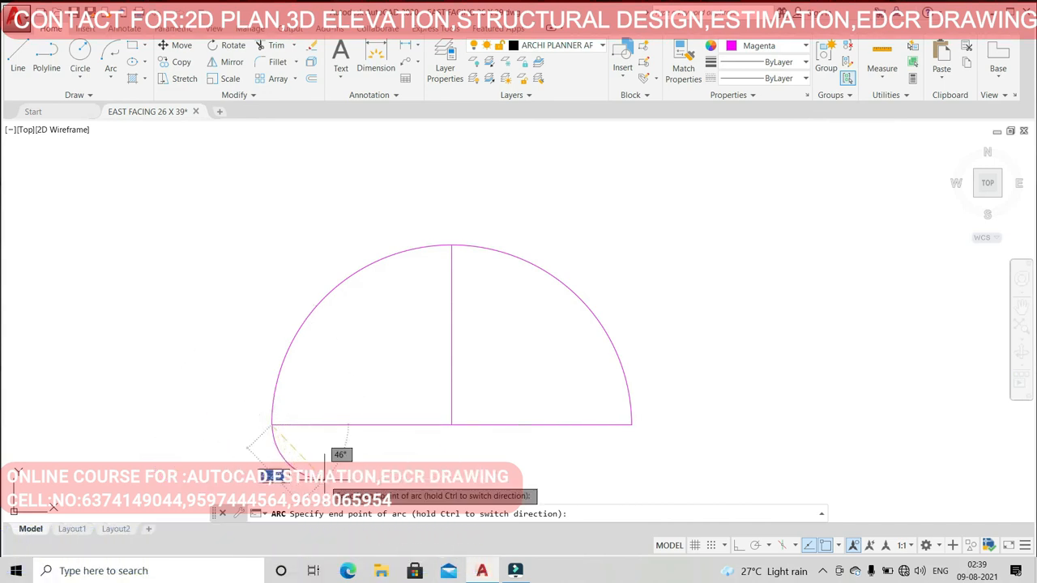
pyautogui.click(631, 424)
# Chain two more tangent Continue arcs from the horizontal line's right end, ending freely outside the circle to its upper right.
pyautogui.click(111, 79)
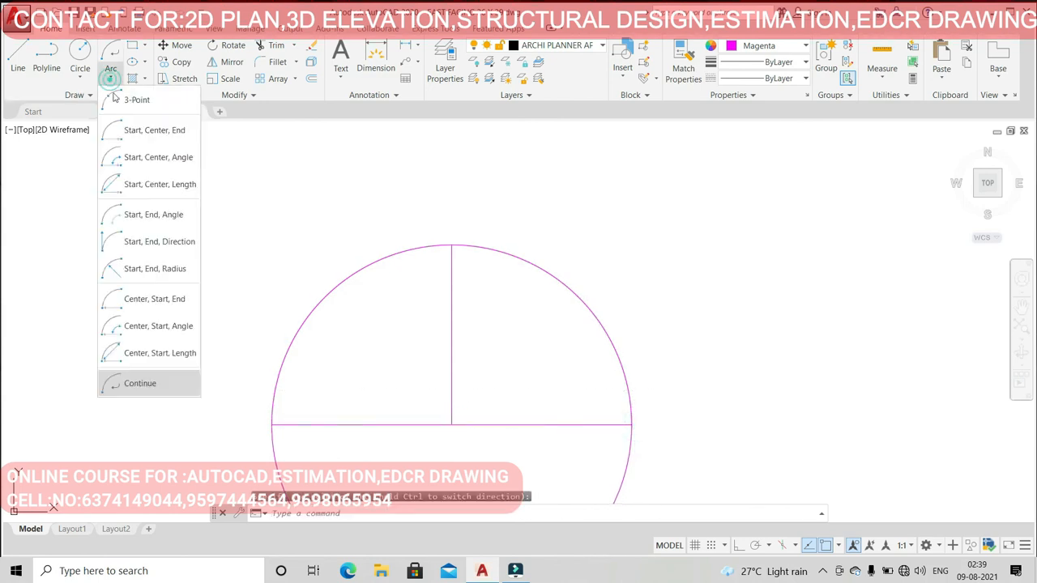
pyautogui.click(154, 389)
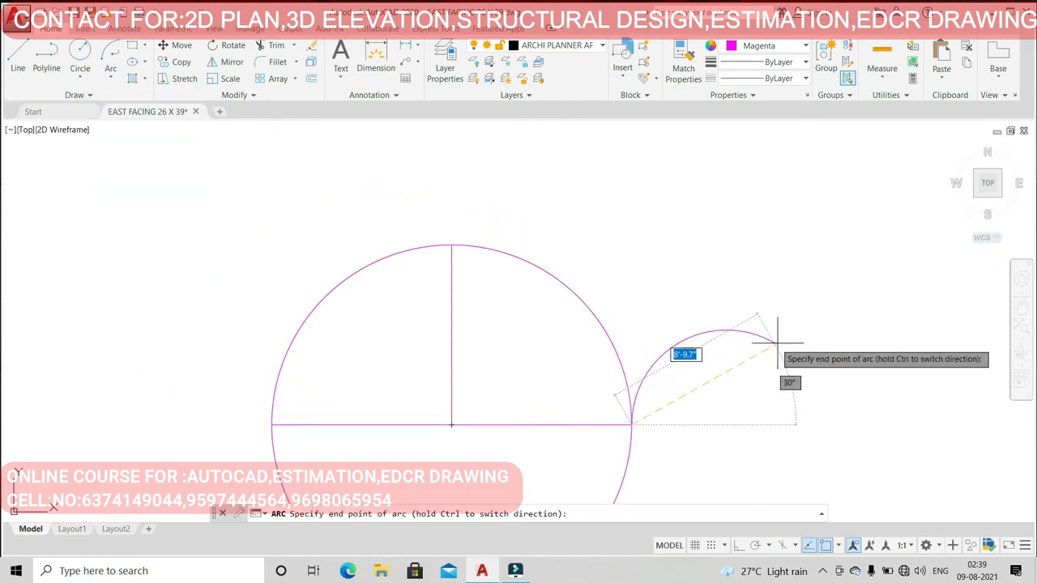
pyautogui.scroll(-2, 738, 291)
pyautogui.click(788, 283)
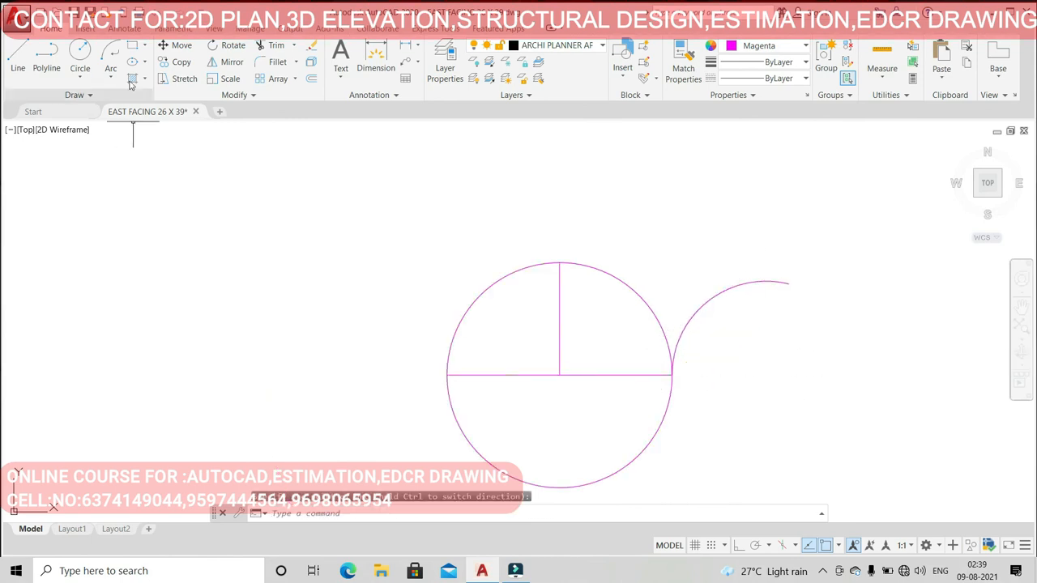
pyautogui.click(111, 56)
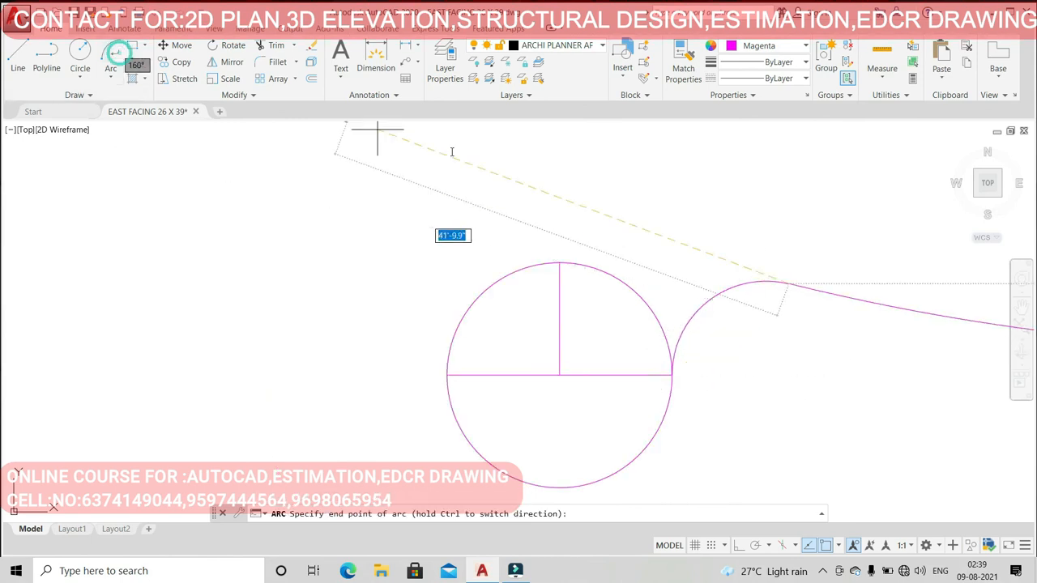
pyautogui.click(826, 215)
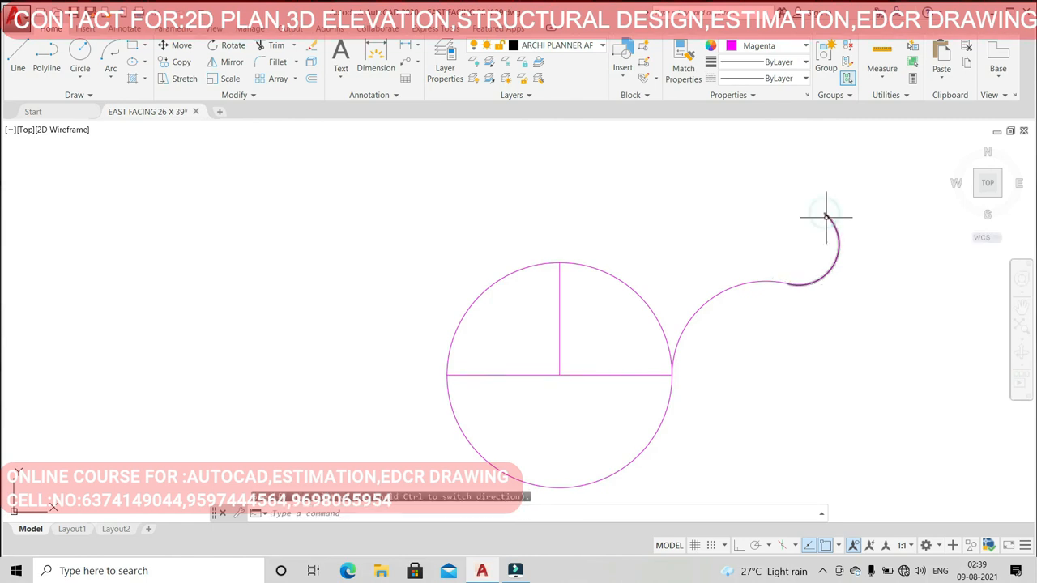